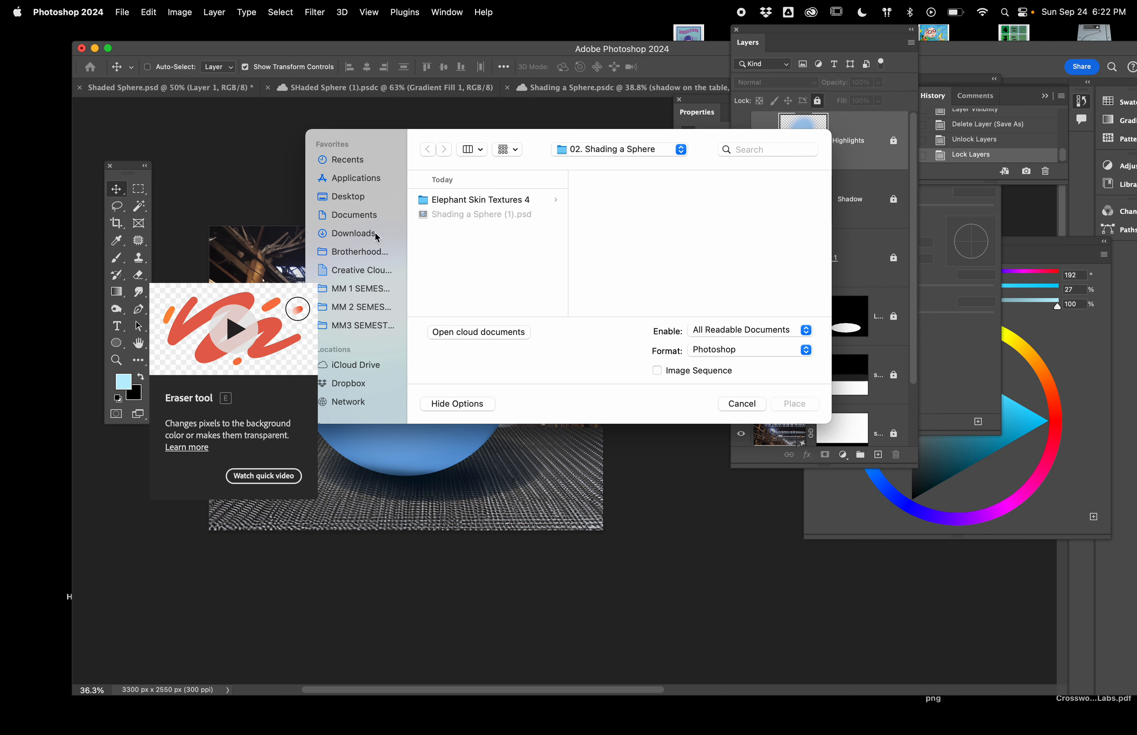
Place IMG_3459.JPG from the Desktop path MM2, 02. Shading a Sphere, Elephant Skin Textures 4, African as the top layer at its default size
left_click(351, 197)
left_click(449, 246)
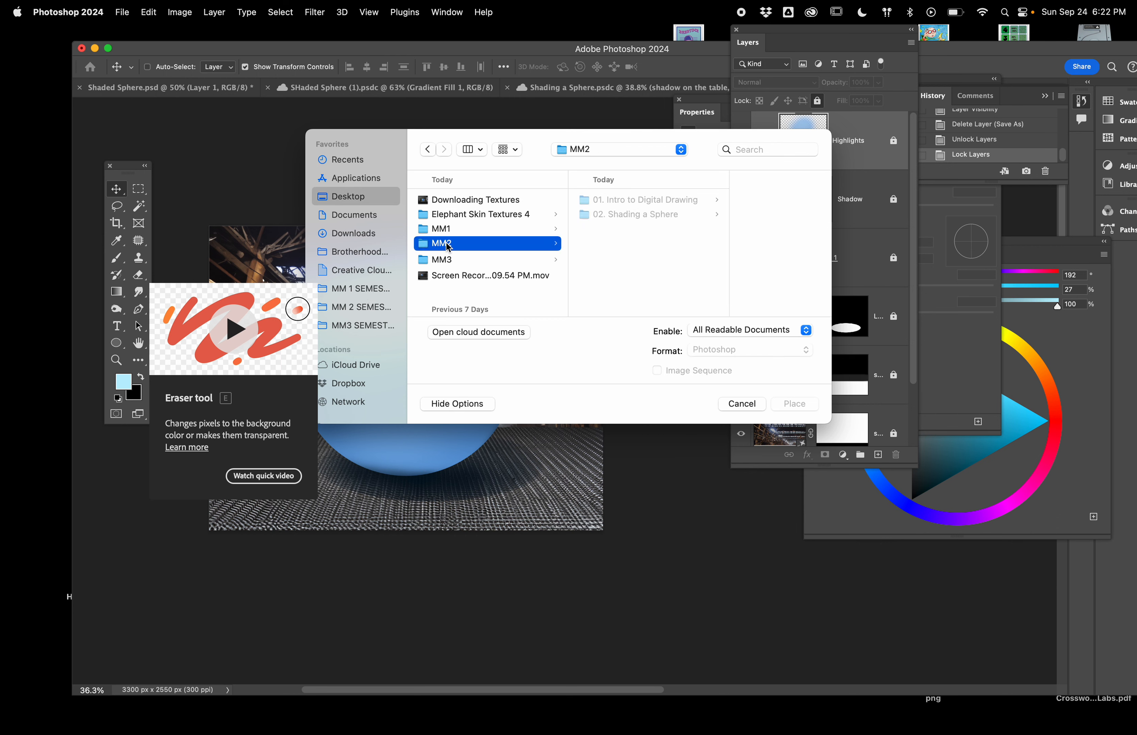
left_click(668, 216)
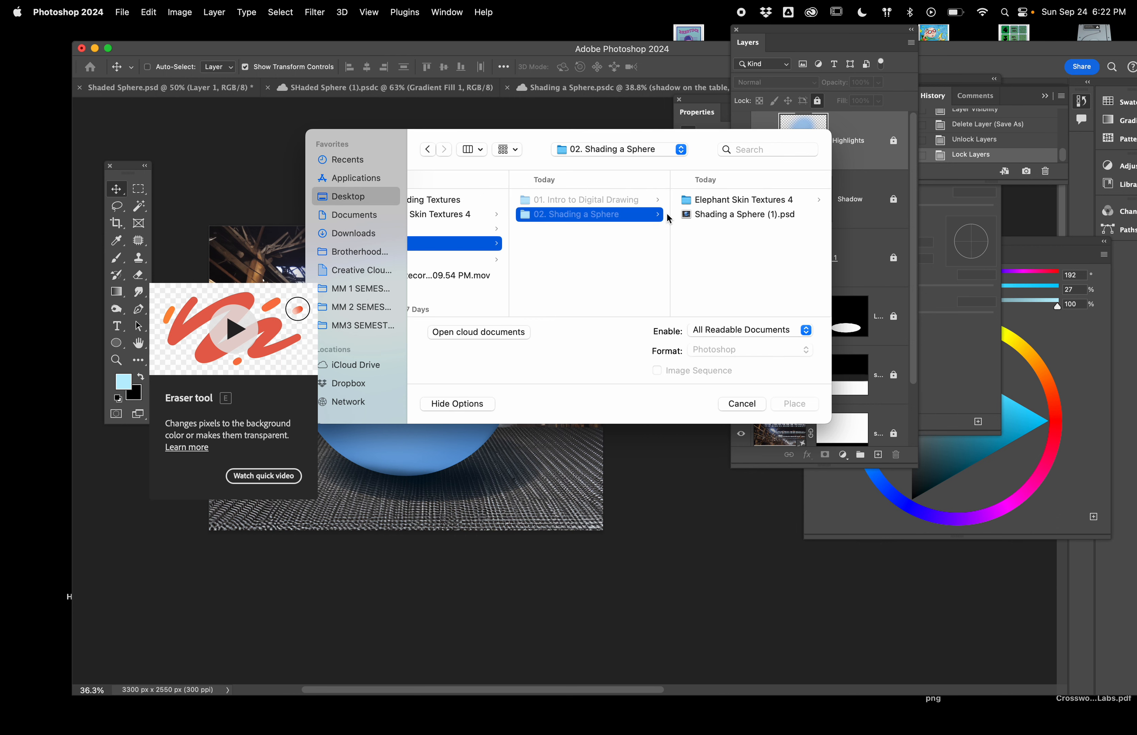
left_click(768, 201)
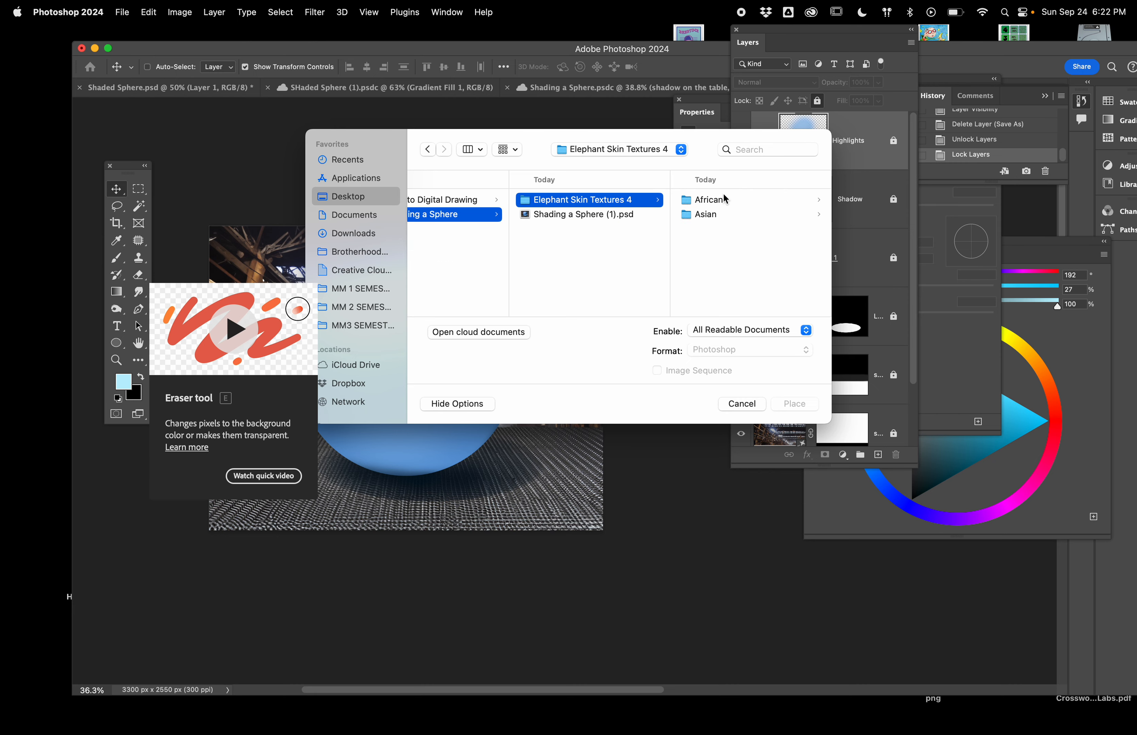
left_click(724, 198)
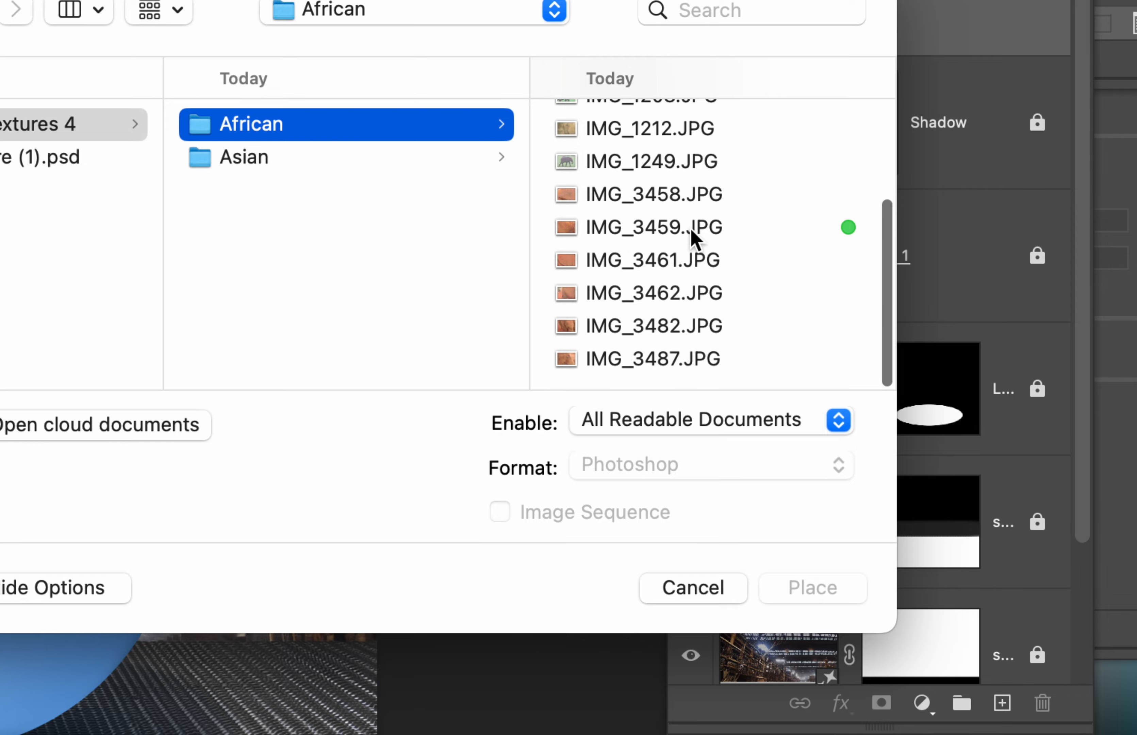
left_click(690, 229)
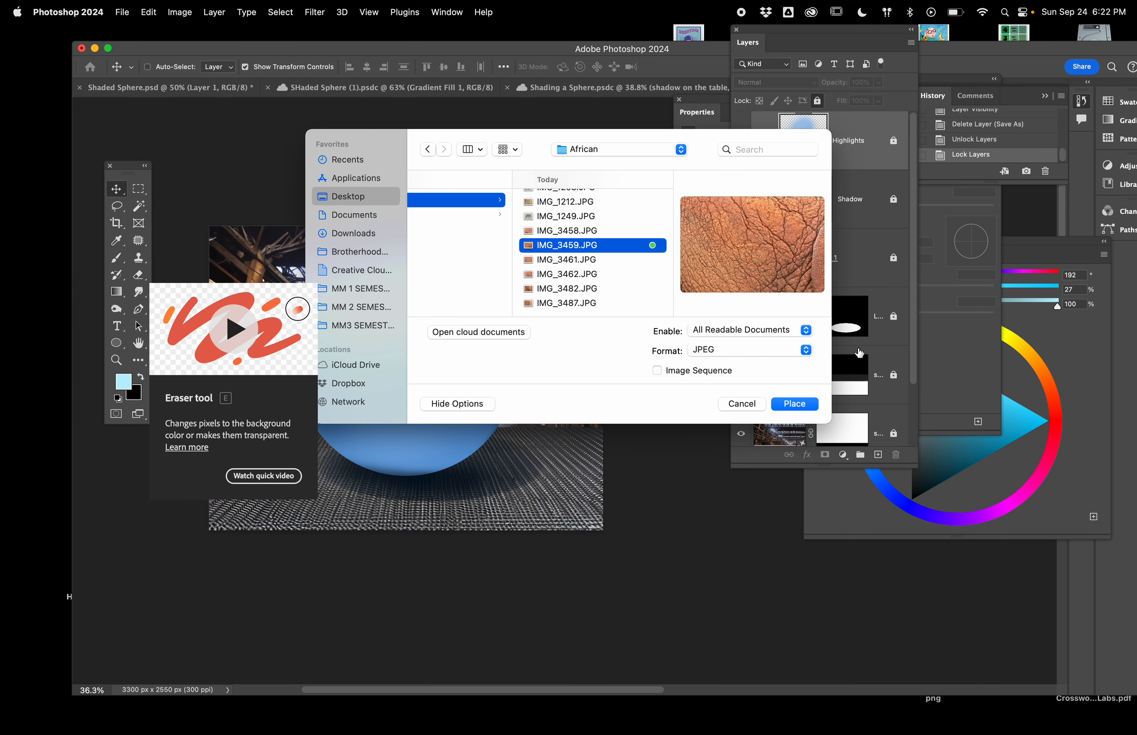
left_click(793, 405)
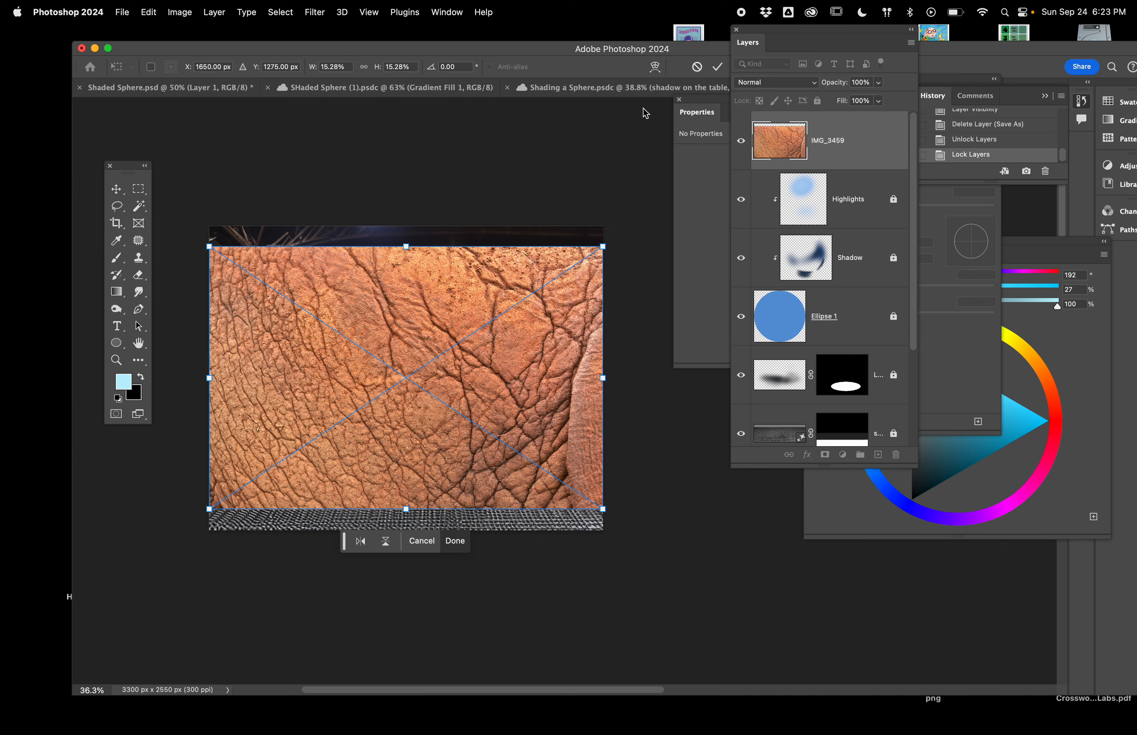
left_click_drag(765, 35, 850, 52)
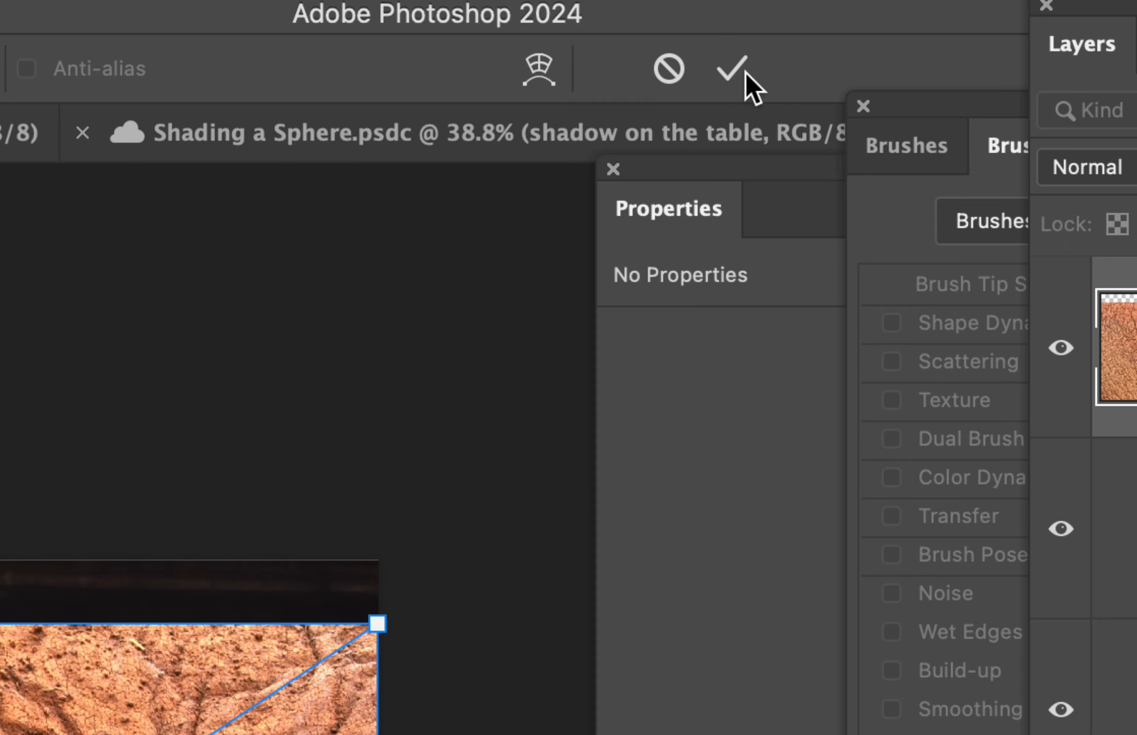
left_click(732, 69)
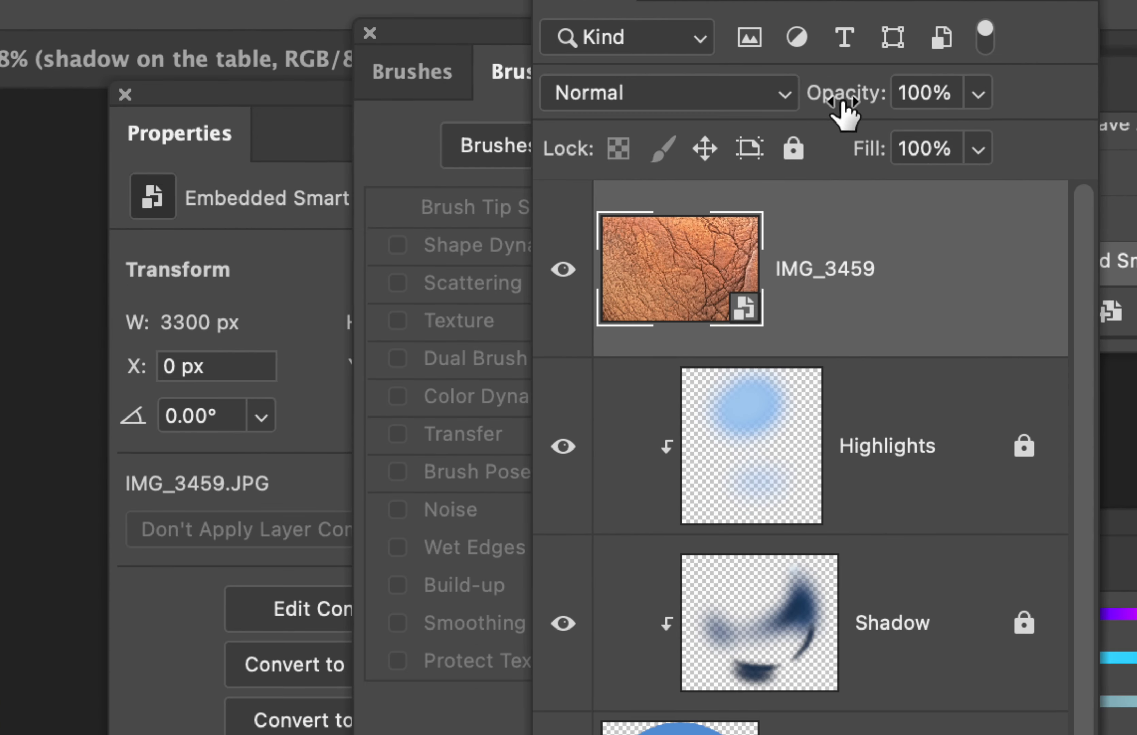
Lower the IMG_3459 layer's opacity to 42% and move the skin texture so its most detailed area covers the whole sphere
left_click_drag(852, 100, 774, 98)
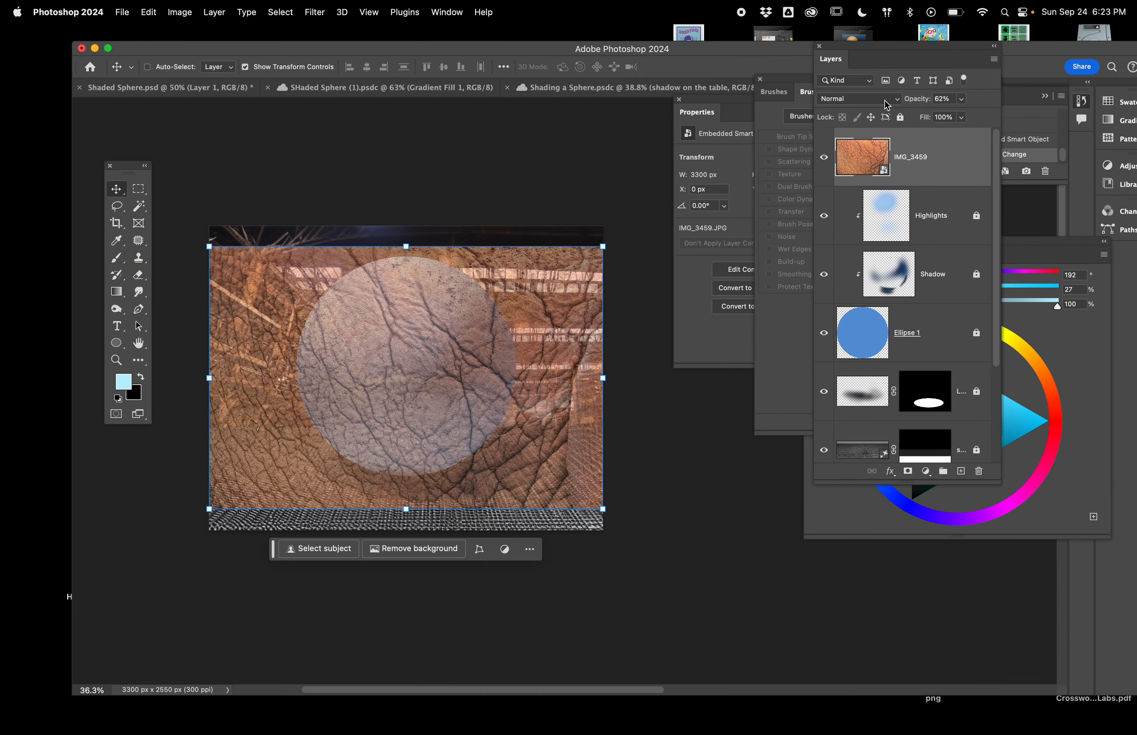
mouse_move(924, 94)
left_mouse_down()
mouse_move(889, 99)
mouse_move(904, 99)
left_mouse_up()
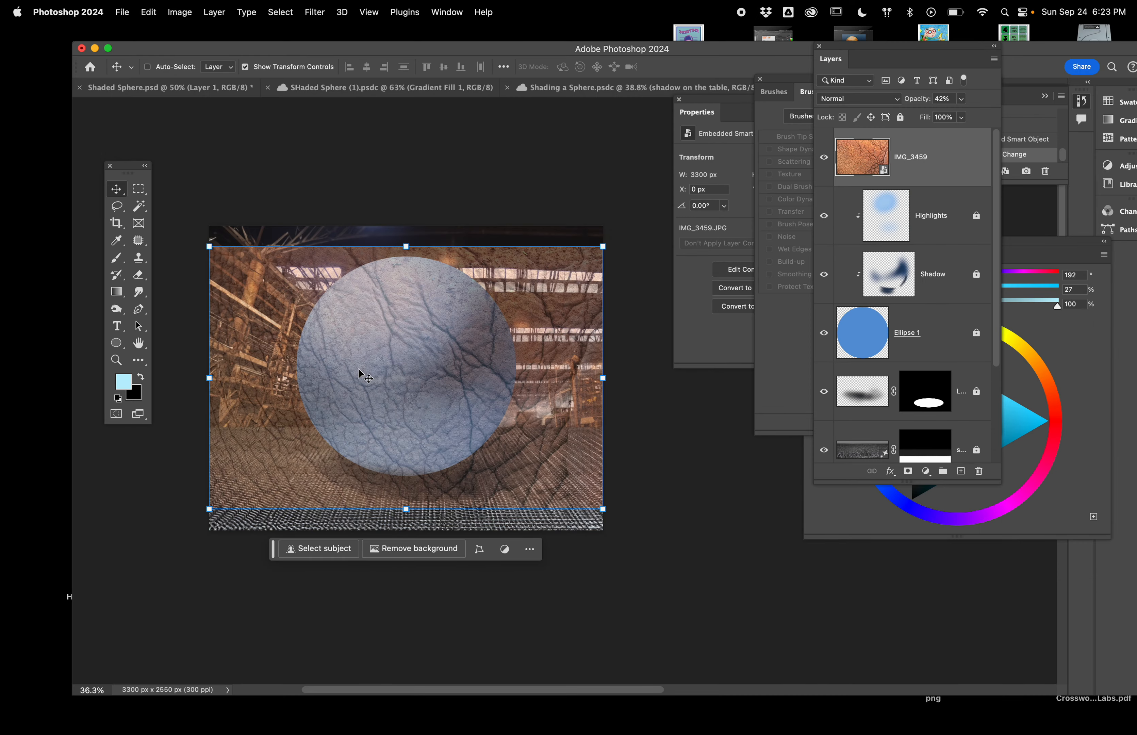
left_click_drag(393, 385, 347, 357)
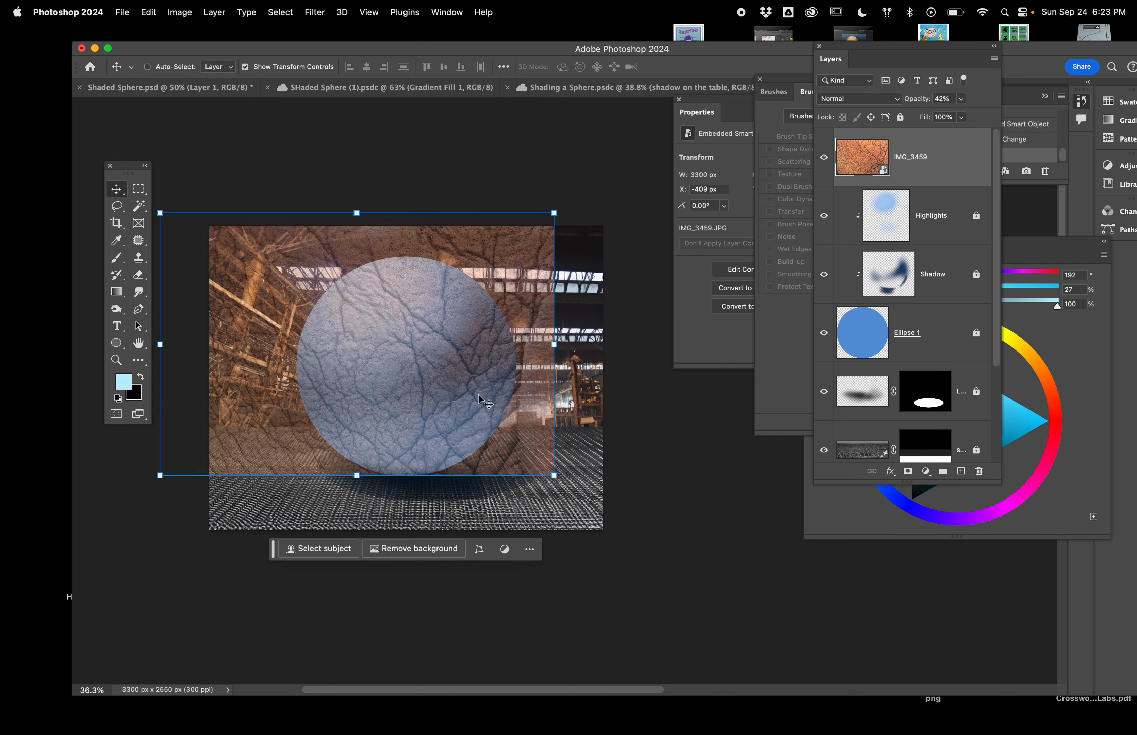
left_click_drag(474, 410, 479, 438)
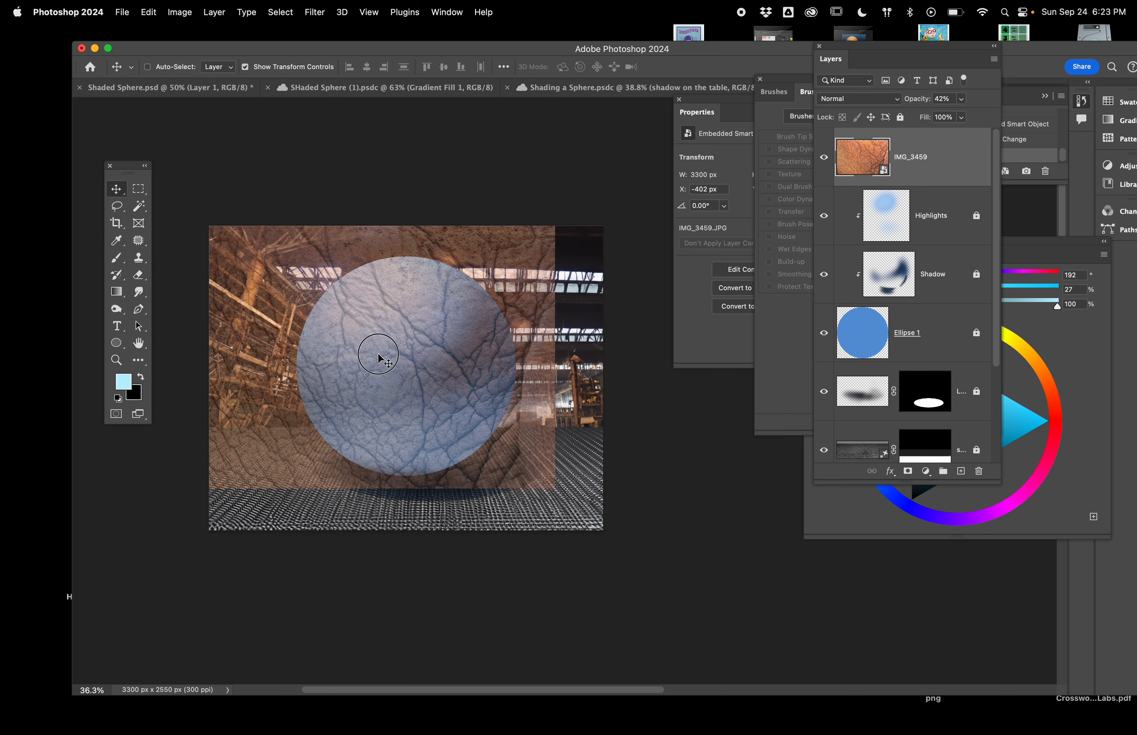
mouse_move(377, 352)
left_mouse_down()
mouse_move(378, 375)
mouse_move(380, 363)
left_mouse_up()
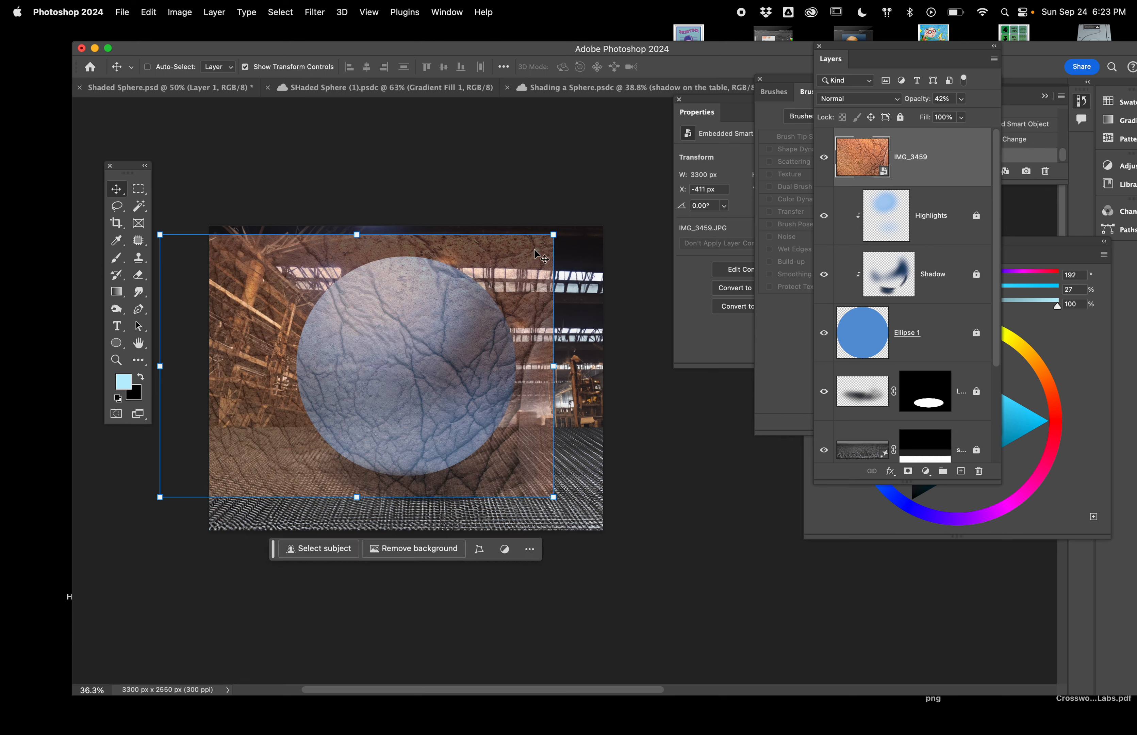
mouse_move(837, 66)
left_mouse_down()
mouse_move(812, 138)
mouse_move(774, 92)
left_mouse_up()
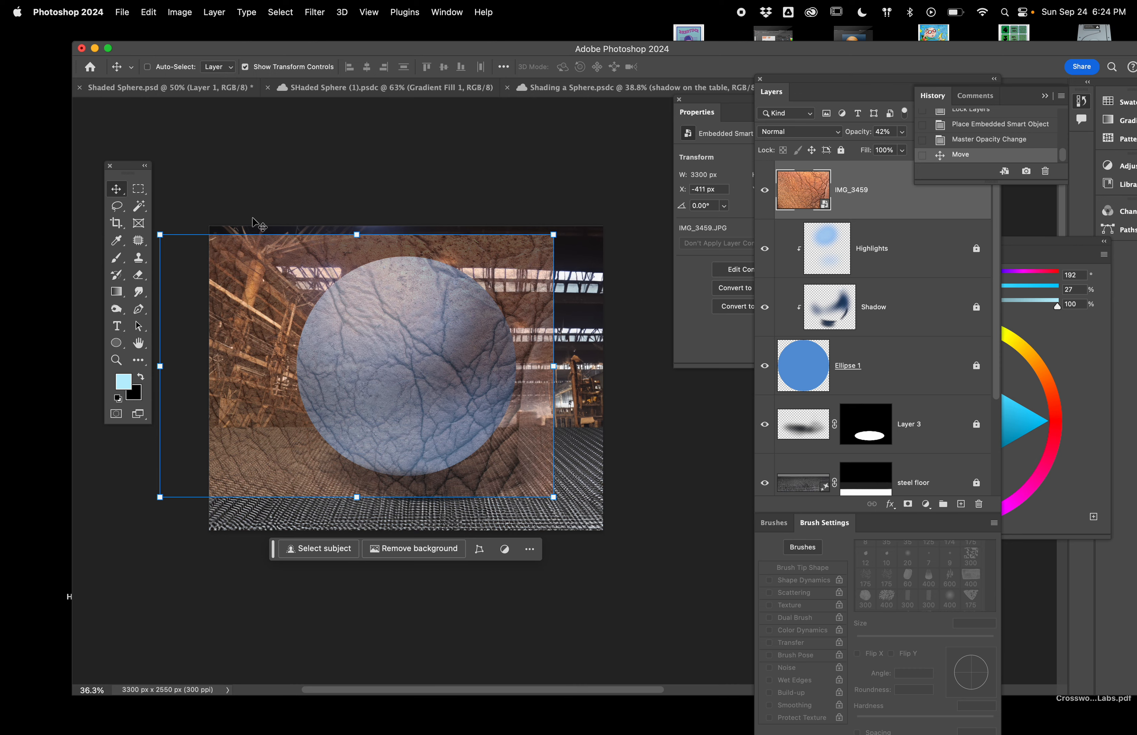
left_click(882, 213)
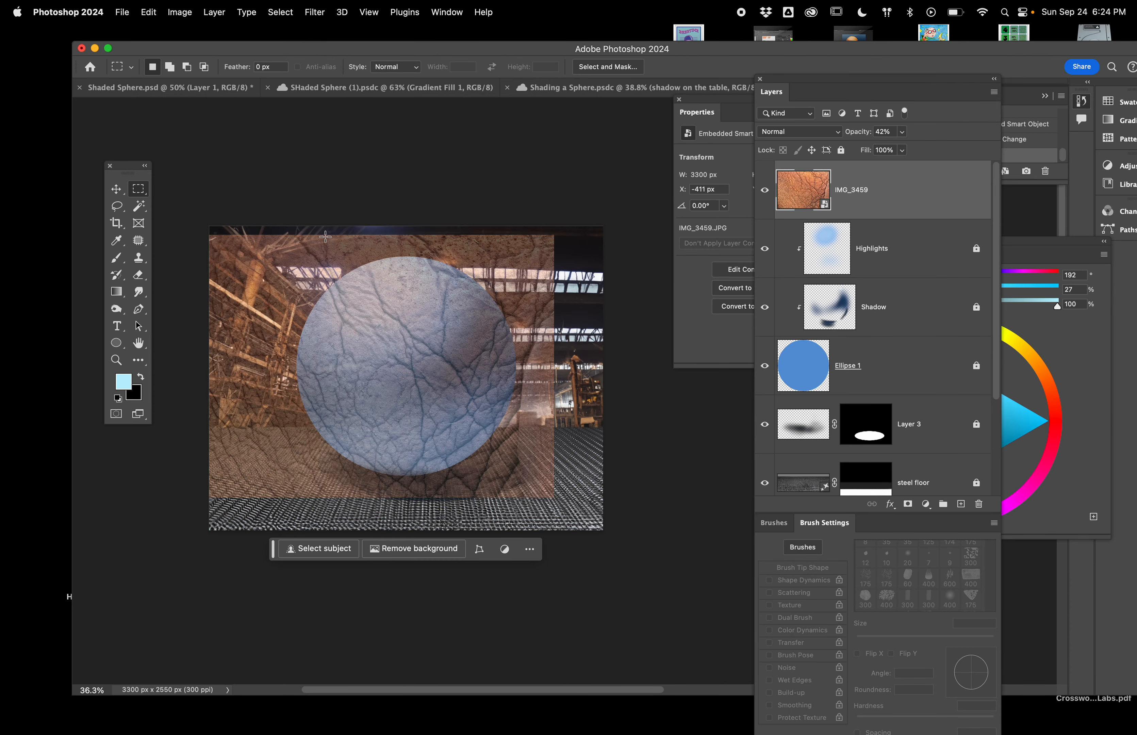
left_click_drag(281, 239, 531, 490)
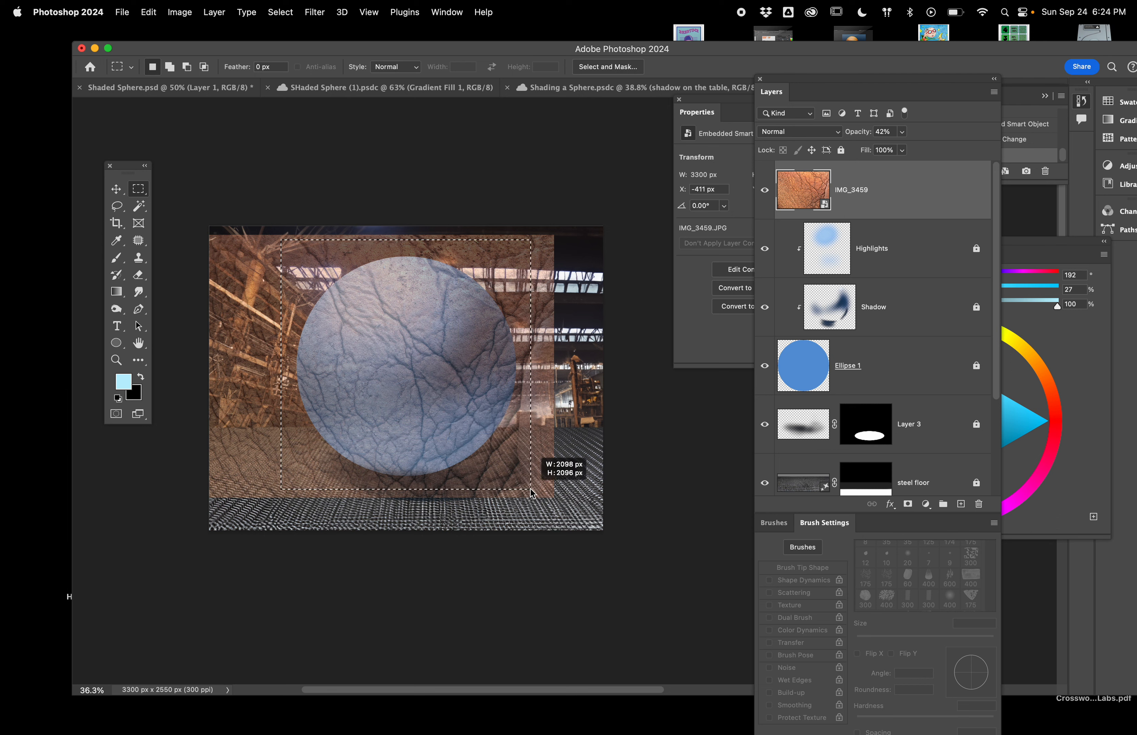
left_click_drag(531, 490, 532, 492)
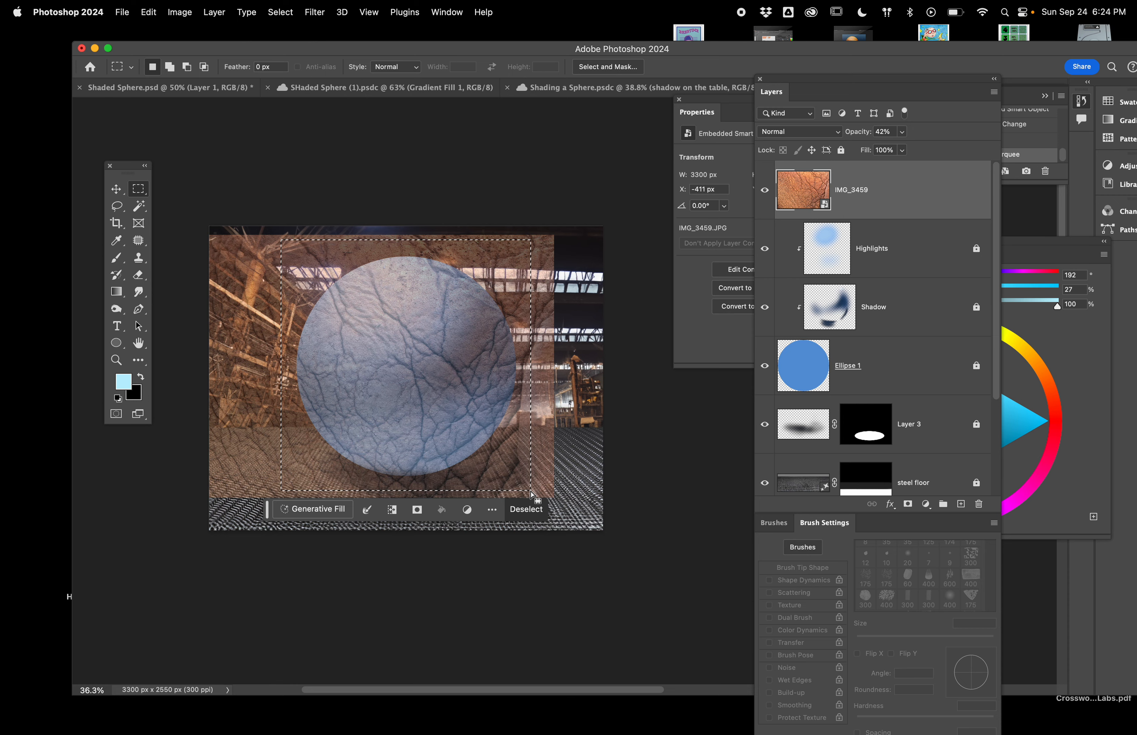
scroll(533, 516, "up", 5)
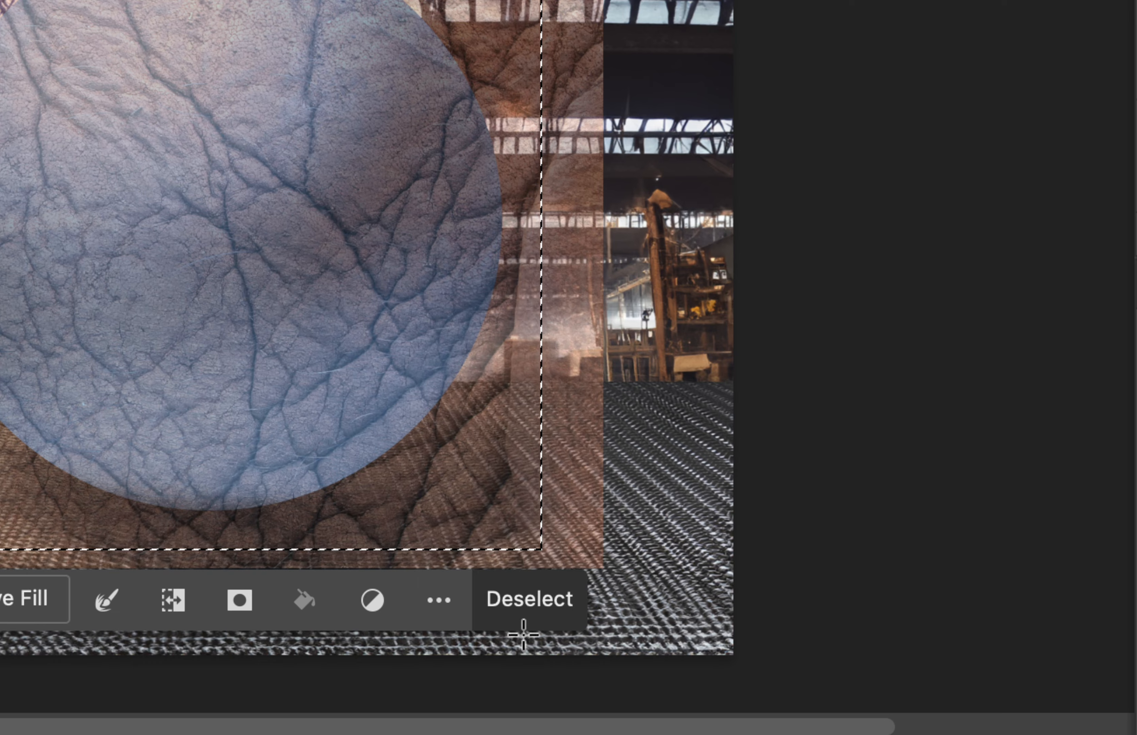
left_click(525, 641)
scroll(381, 502, "down", 5)
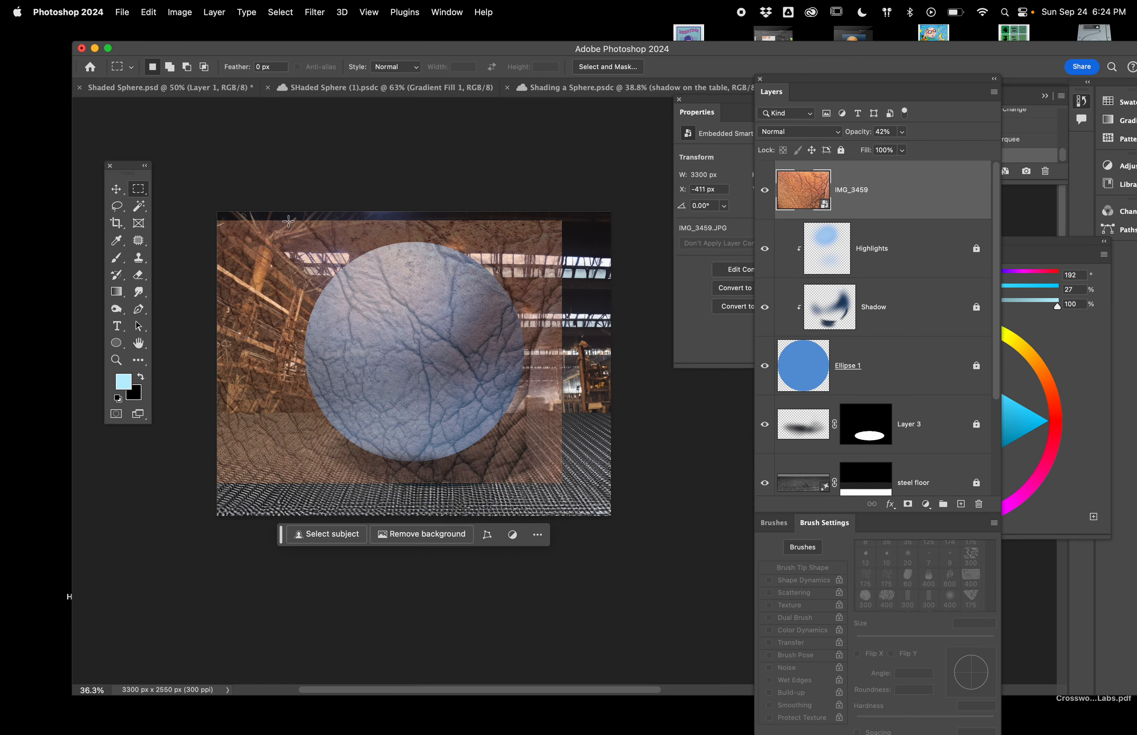
left_click_drag(289, 221, 549, 485)
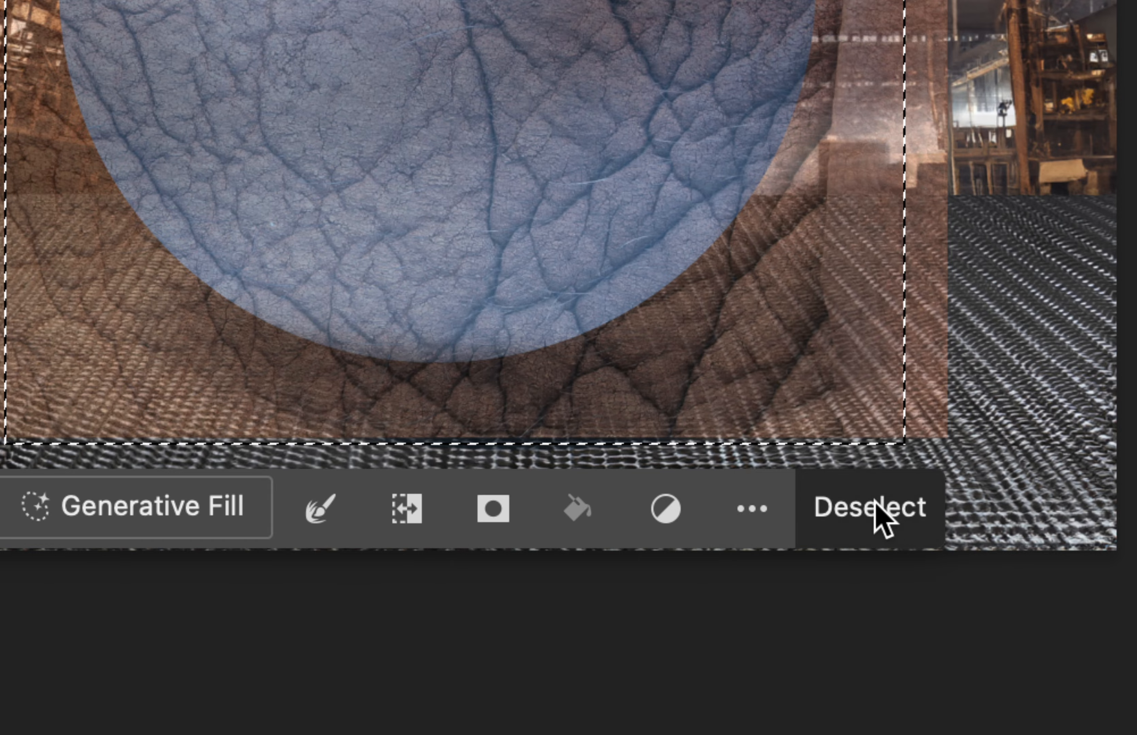
left_click(875, 505)
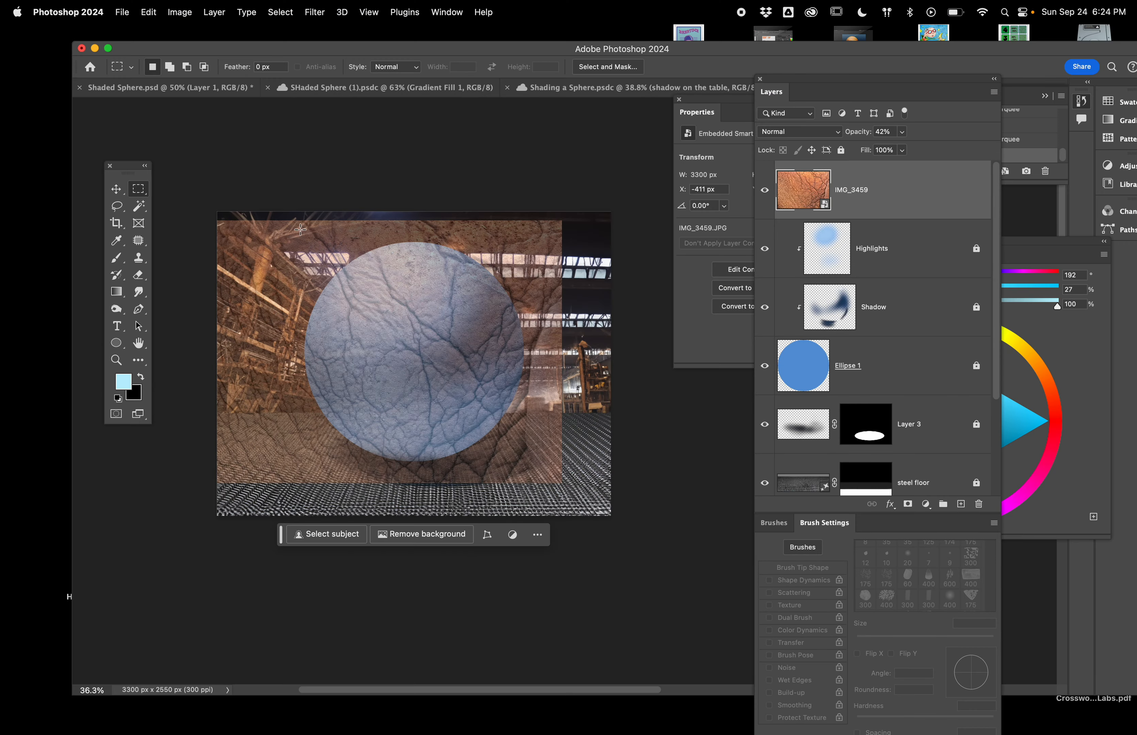
Draw a rectangular selection about 2119 by 2053 px around the sphere, within the skin texture
left_click_drag(293, 233, 547, 482)
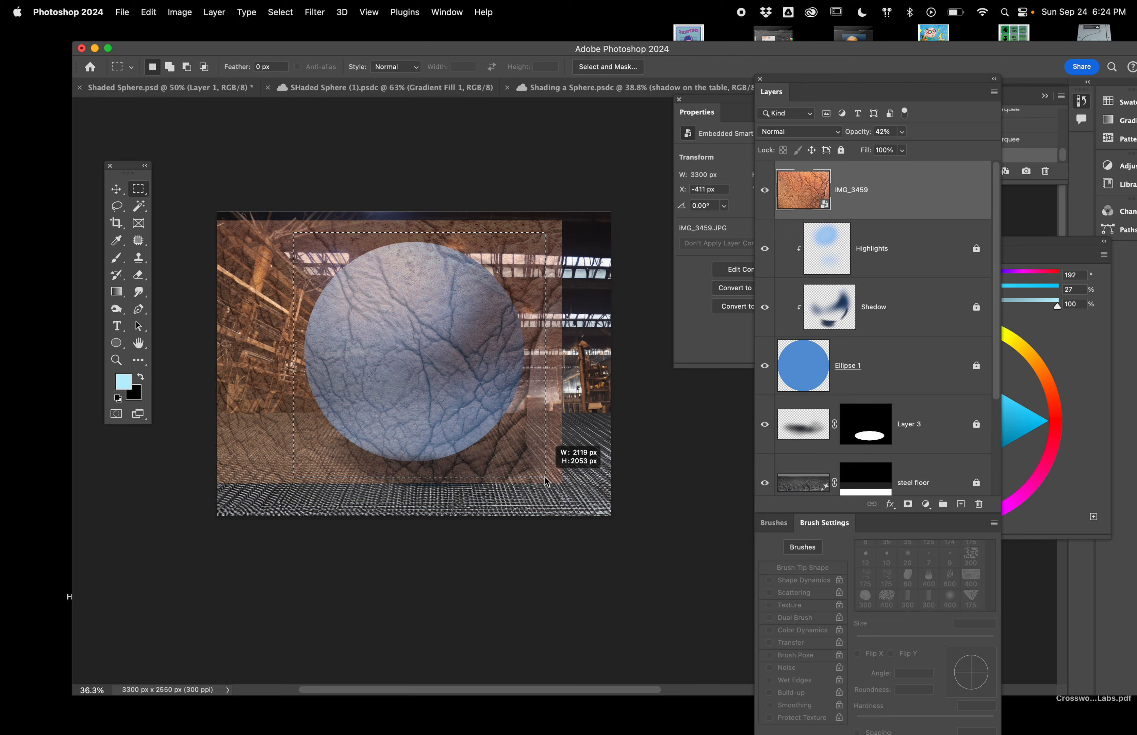
left_click_drag(548, 482, 548, 481)
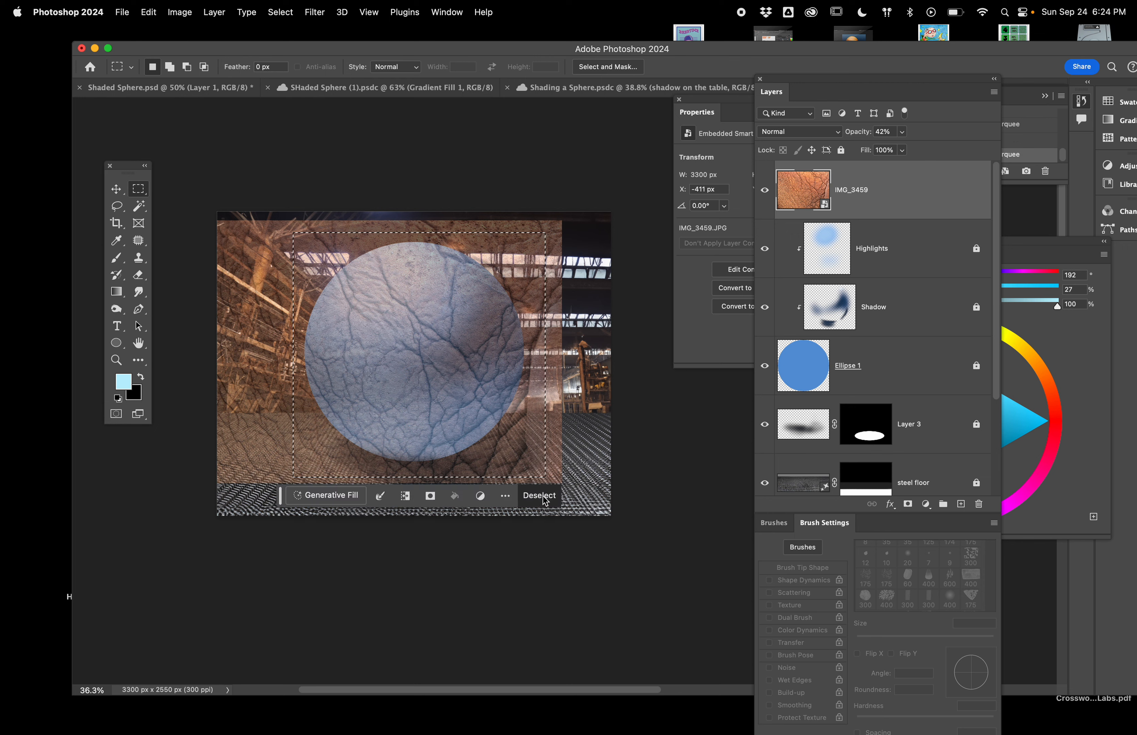
left_click(382, 496)
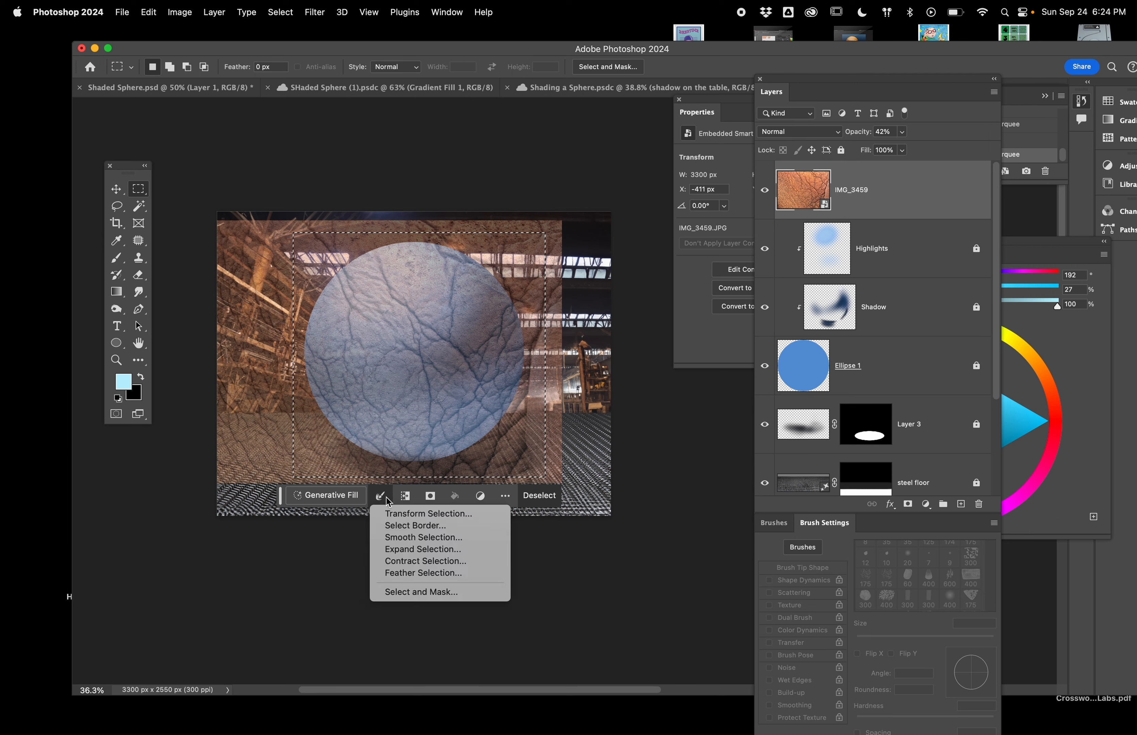
left_click(420, 513)
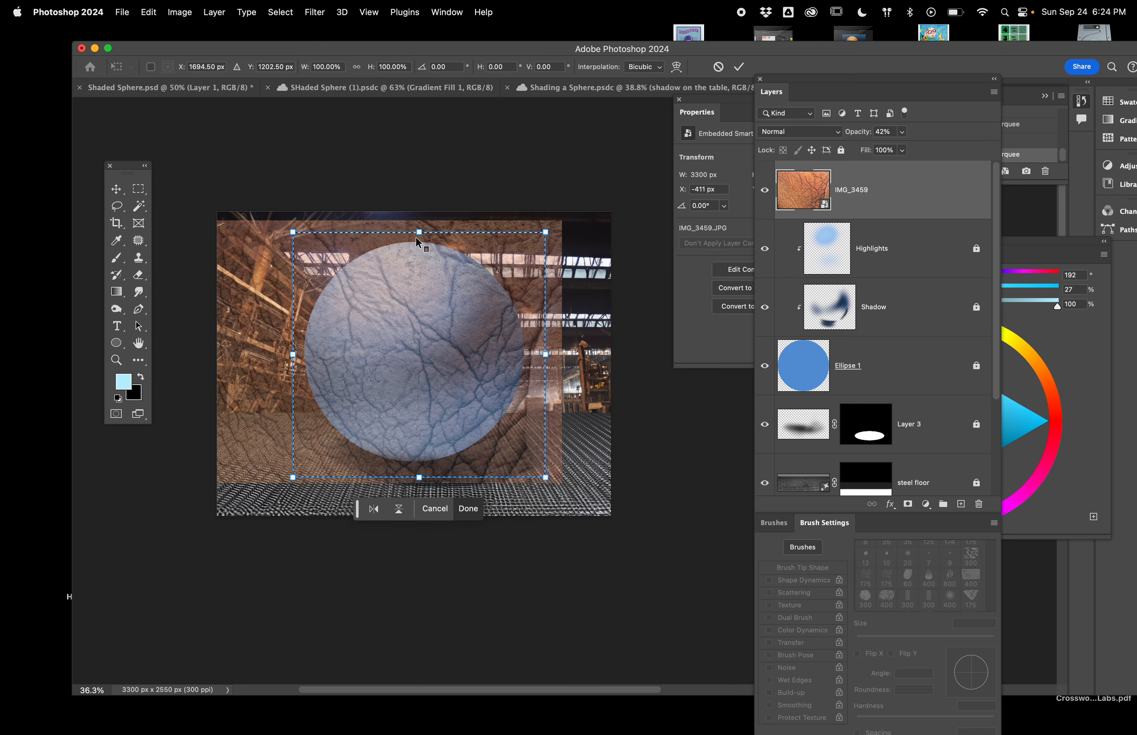
left_click(434, 510)
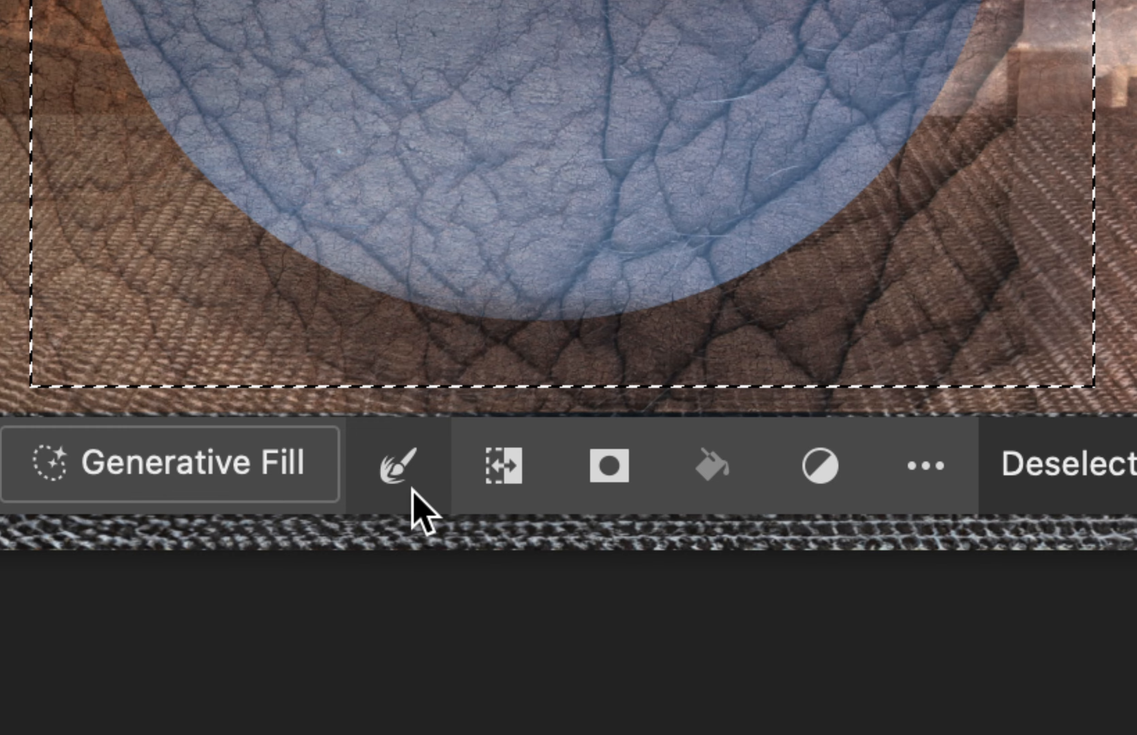
Transform the selection to about 103.63% width and 104.09% height, keeping its edges inside the skin texture with a margin around the sphere
left_click(403, 468)
left_click(486, 550)
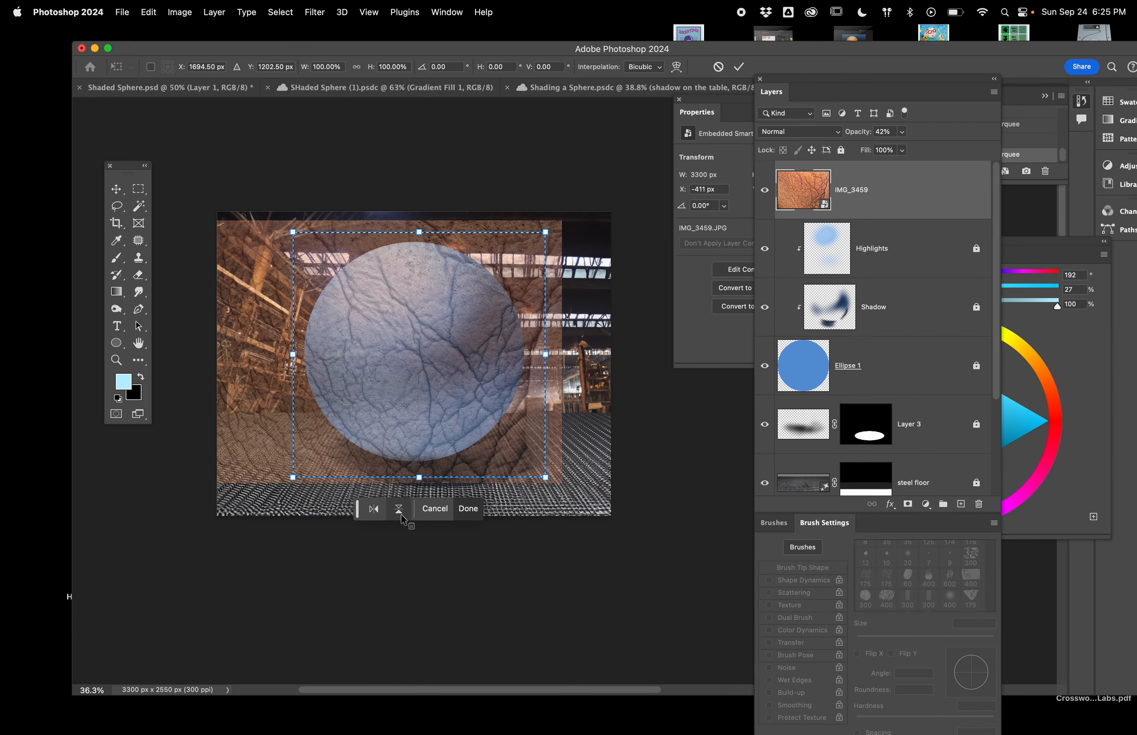
left_click_drag(418, 232, 418, 225)
left_click_drag(291, 355, 284, 352)
left_click_drag(413, 478, 413, 485)
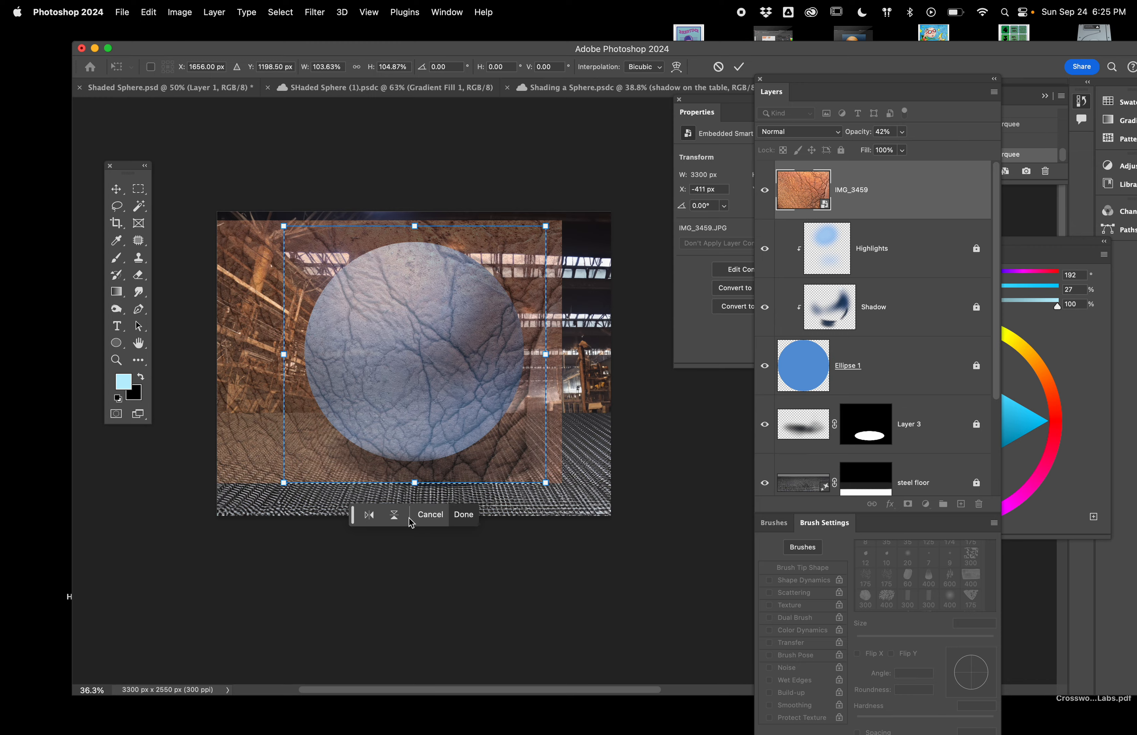
scroll(405, 498, "up", 1)
scroll(405, 497, "up", 3)
scroll(405, 498, "left", 5)
scroll(405, 498, "down", 2)
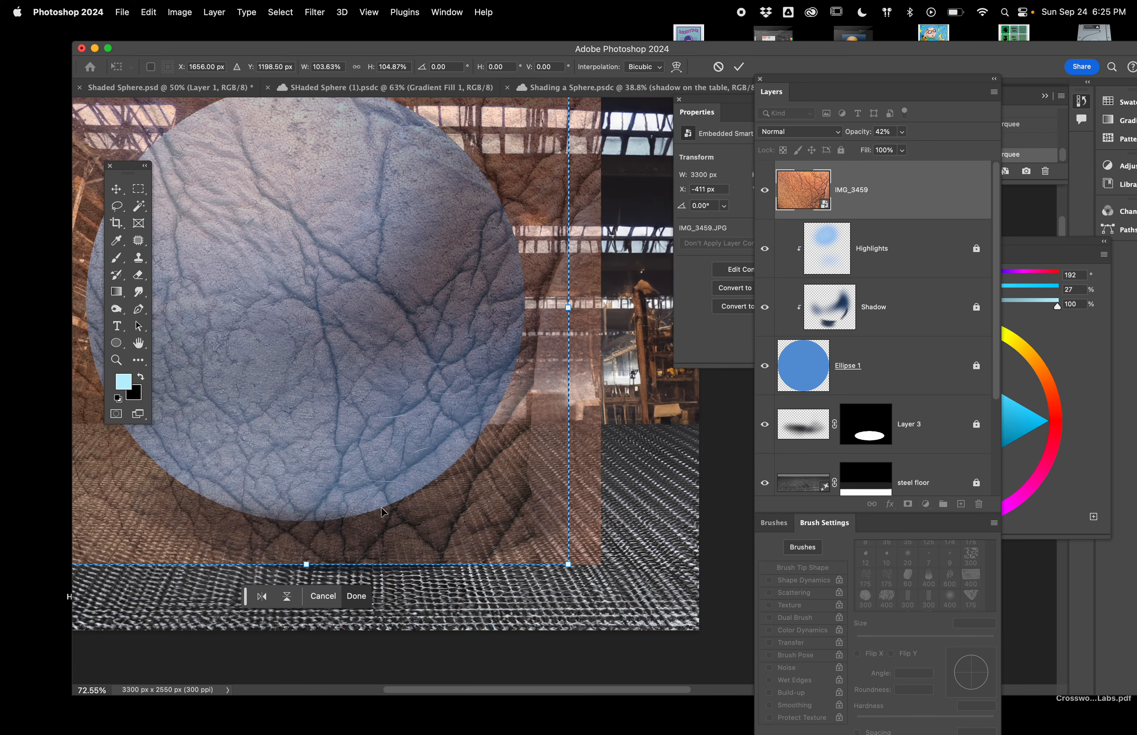
scroll(458, 530, "up", 3)
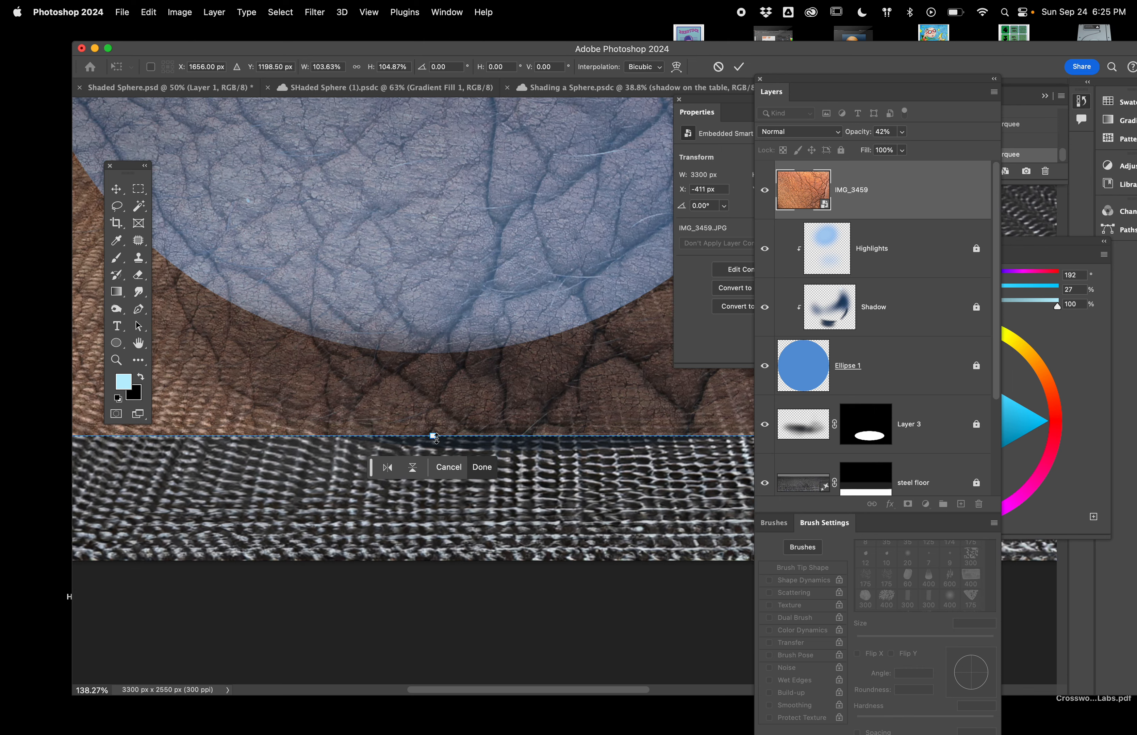
left_click_drag(436, 437, 436, 430)
scroll(436, 430, "down", 3)
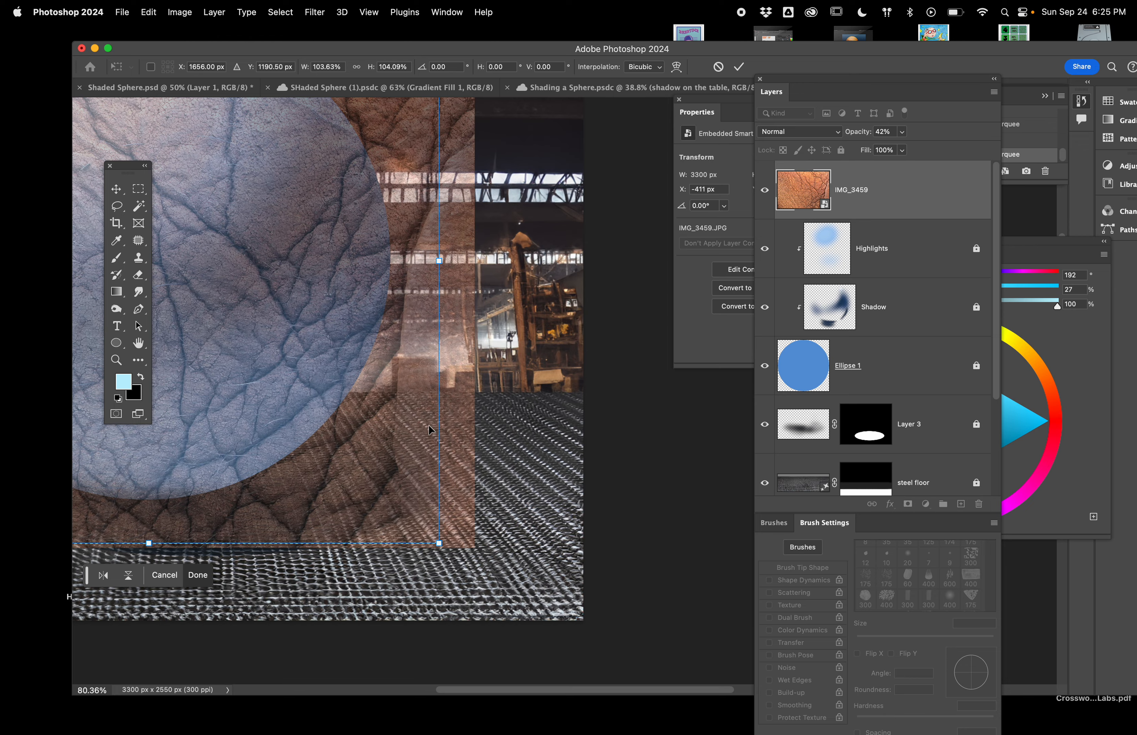
key("Return")
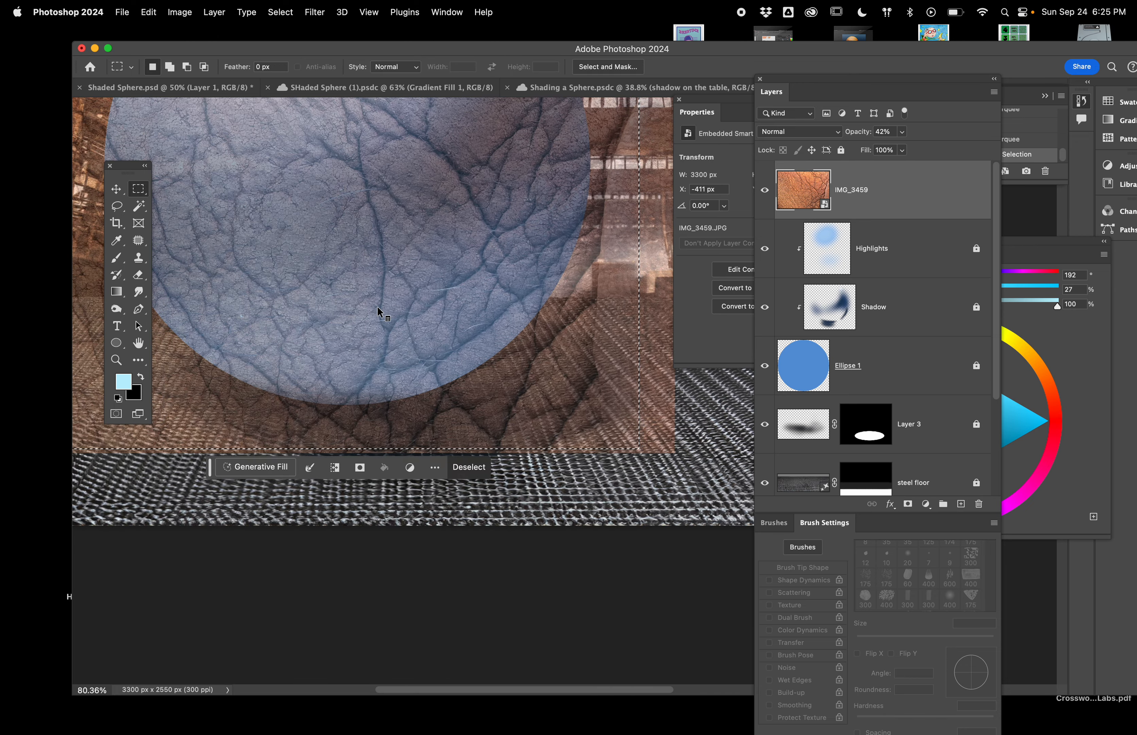
Copy the selected square of skin texture from IMG_3459 onto a new layer
scroll(378, 308, "down", 2)
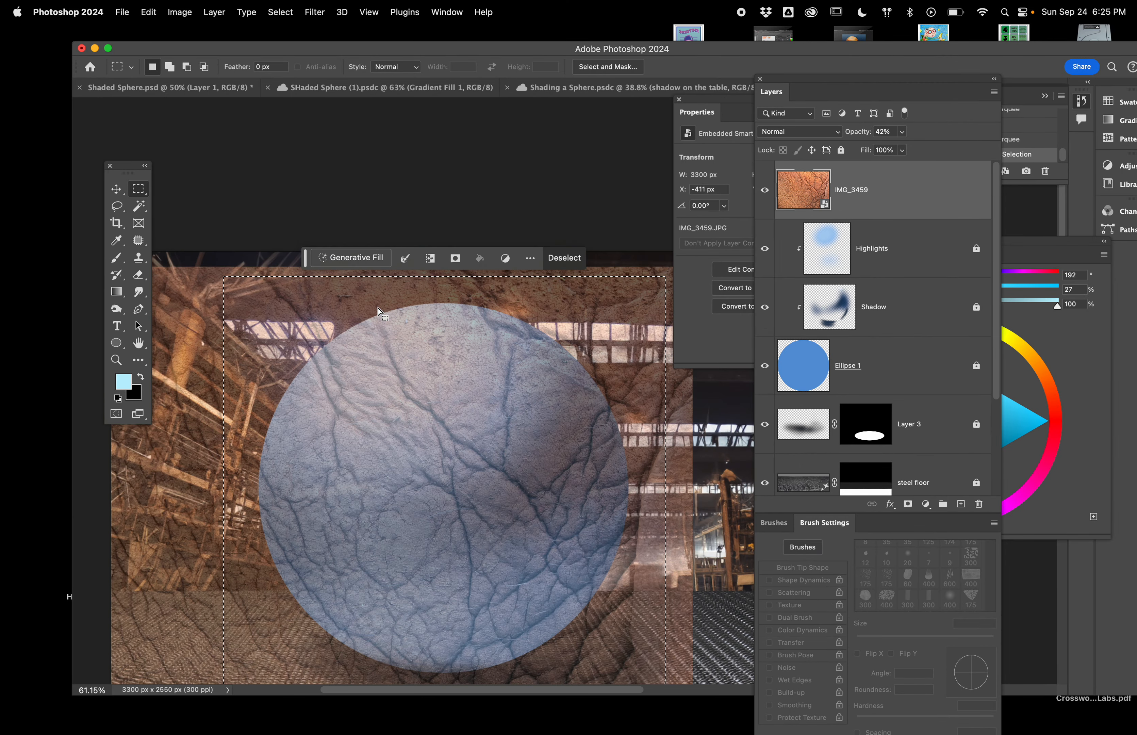
scroll(378, 311, "down", 3)
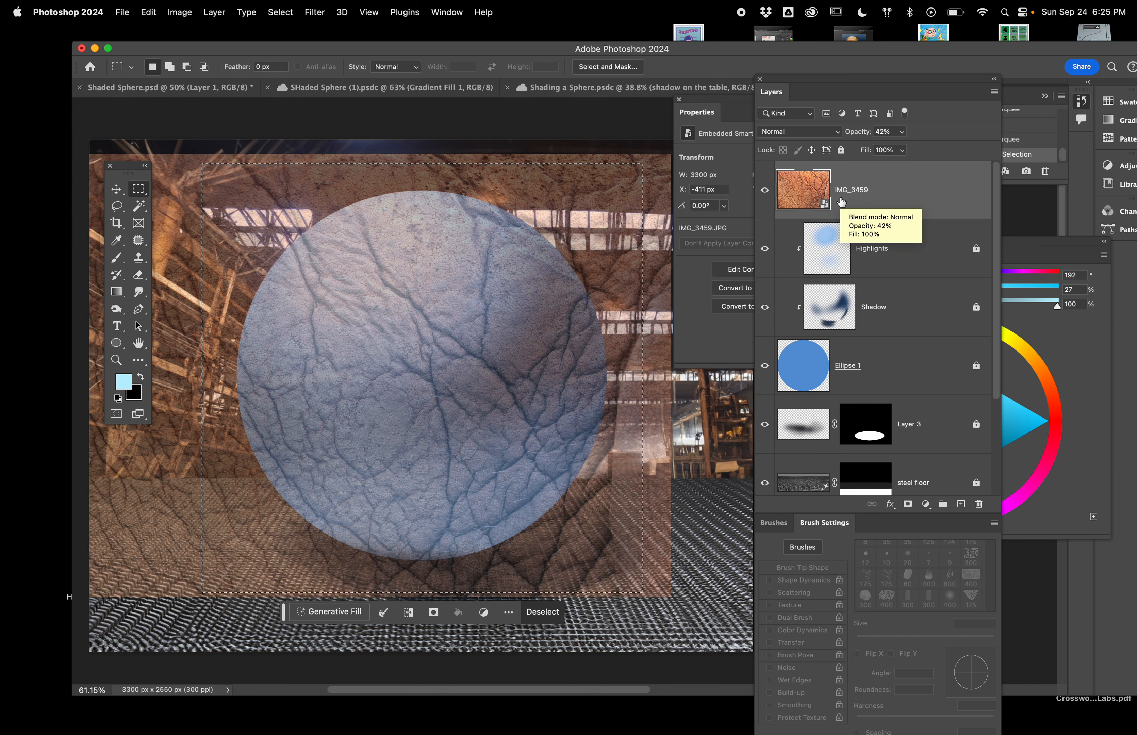
key("super+j")
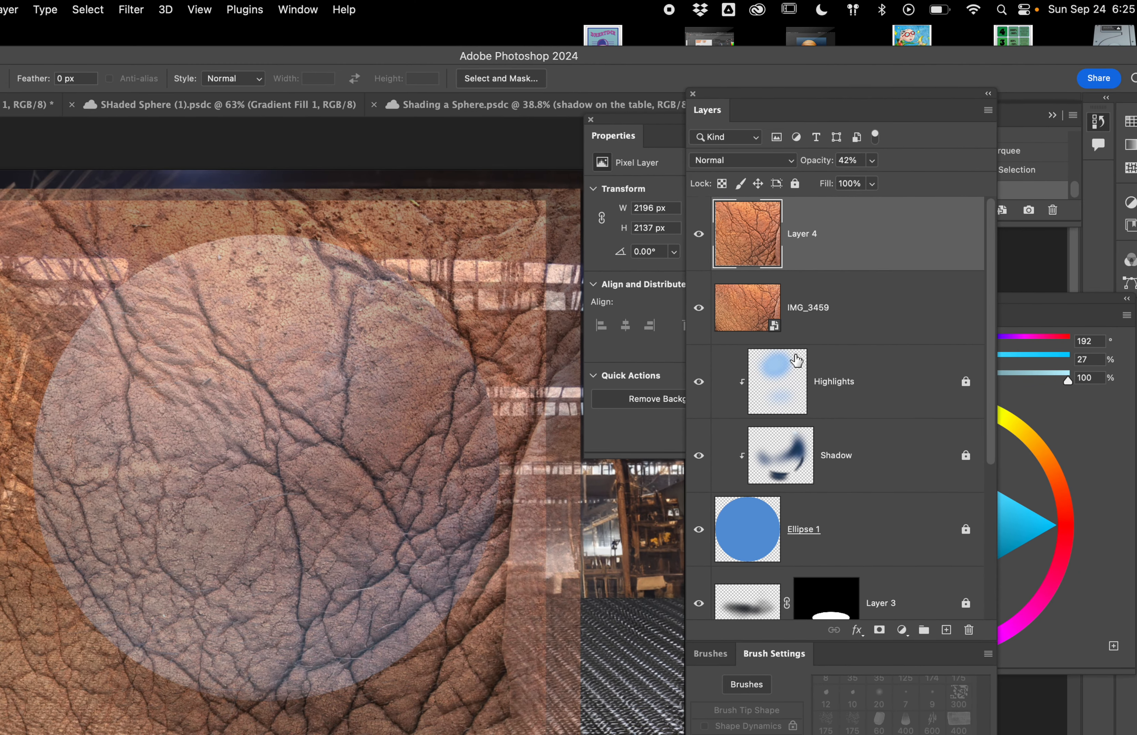
Hide the IMG_3459 layer and switch to the Move tool with Layer 4 active
left_click(699, 311)
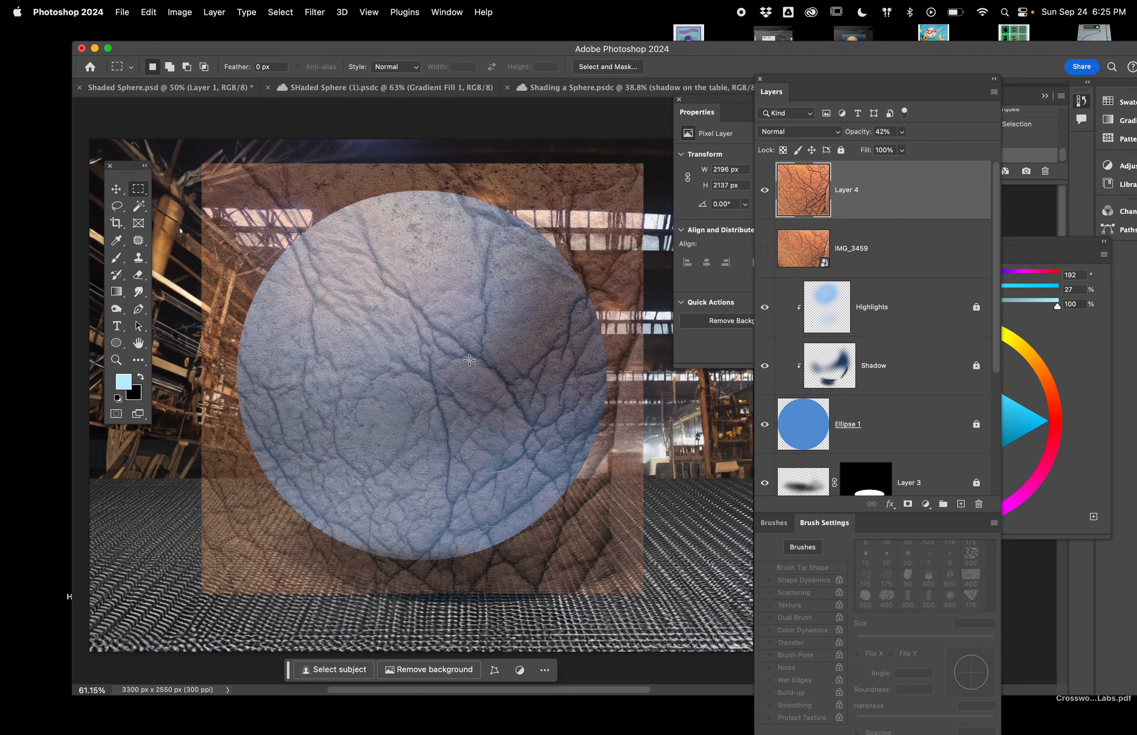
left_click(117, 189)
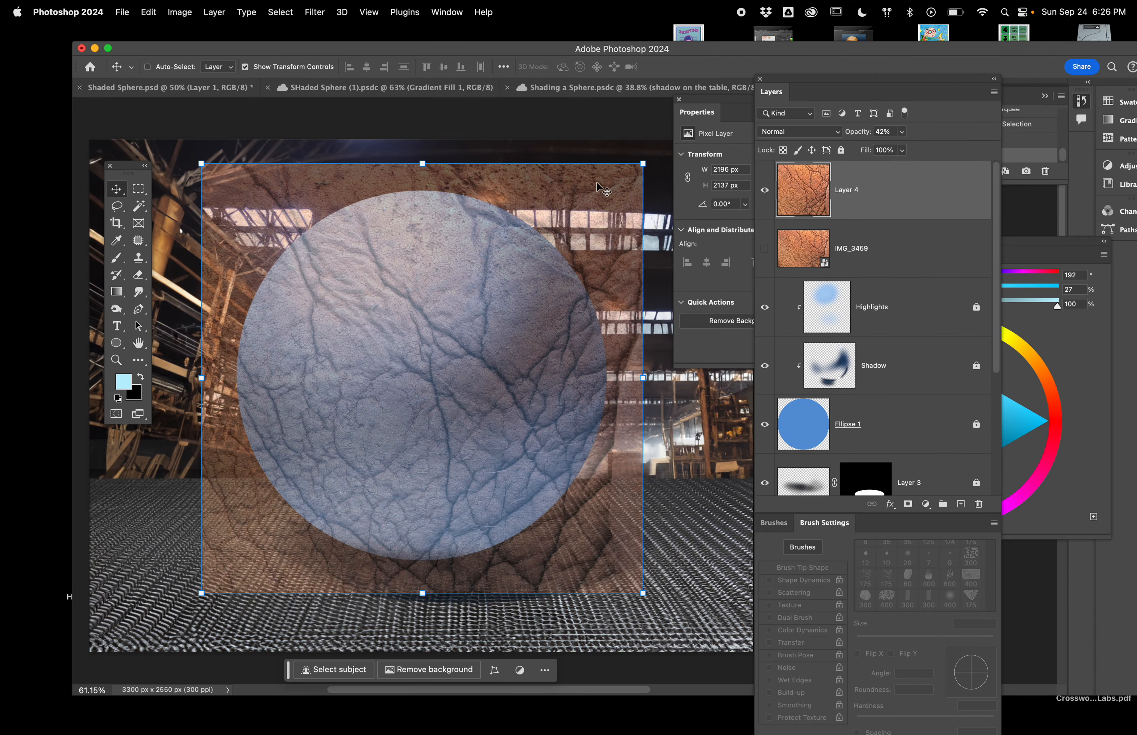
mouse_move(785, 80)
left_mouse_down()
mouse_move(895, 68)
mouse_move(802, 108)
mouse_move(729, 57)
left_mouse_up()
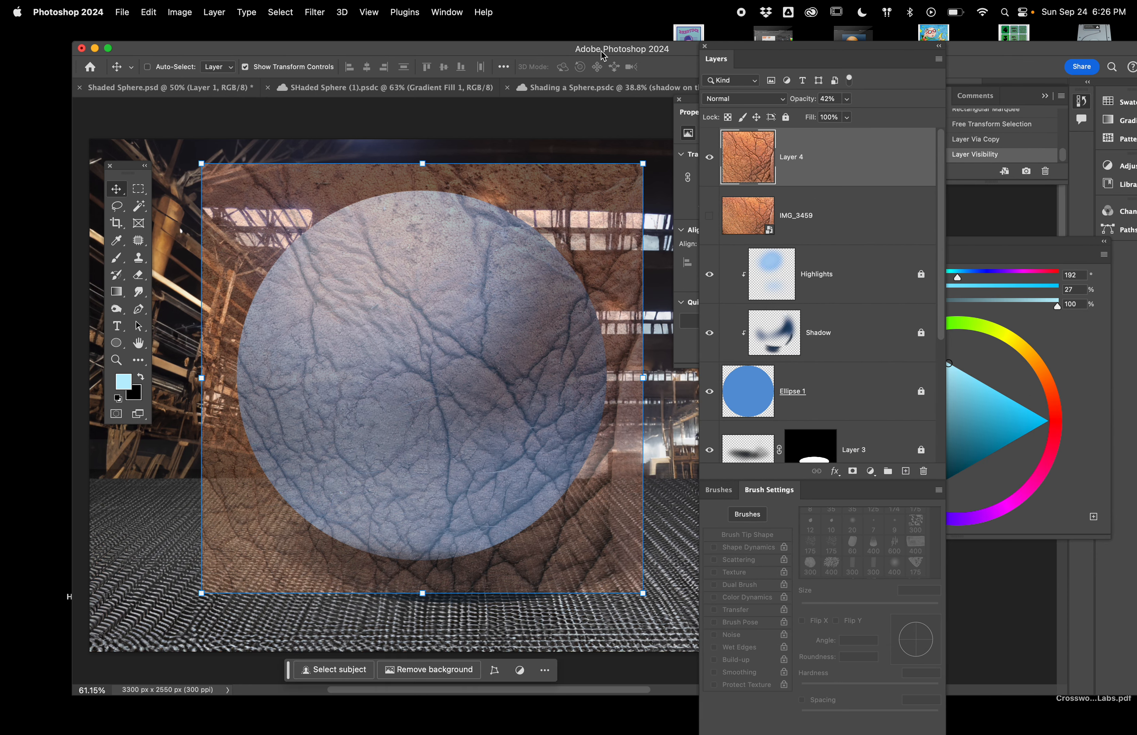
left_click(311, 11)
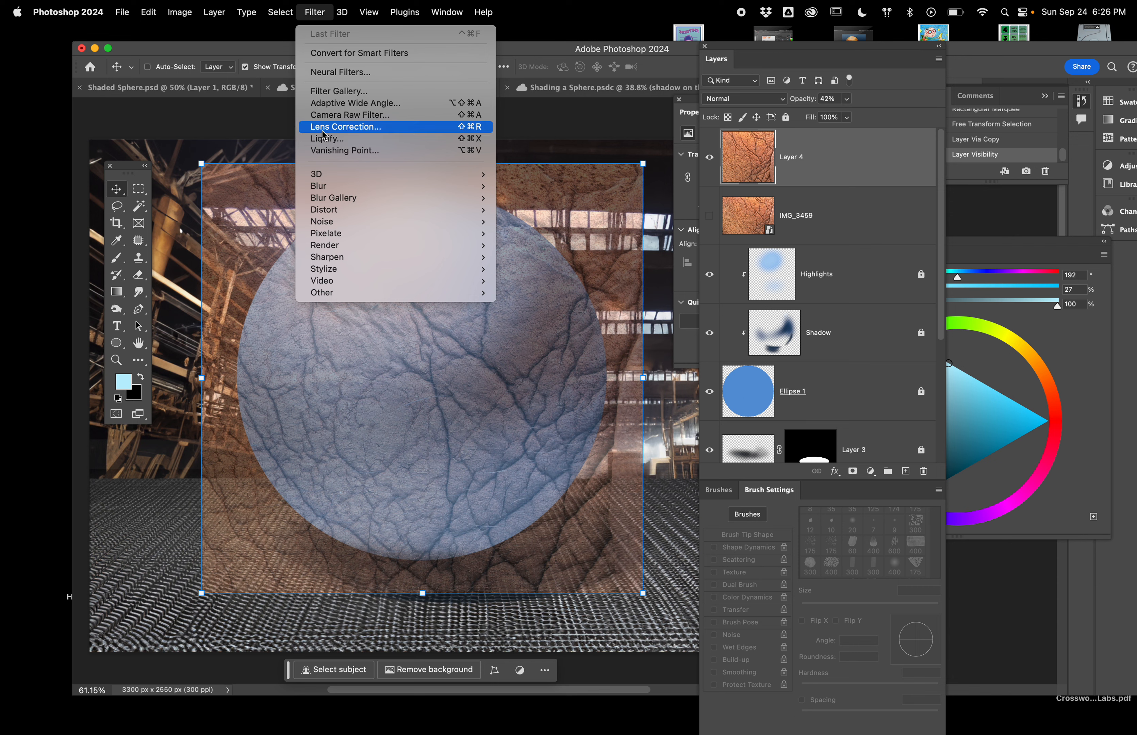
left_click(569, 53)
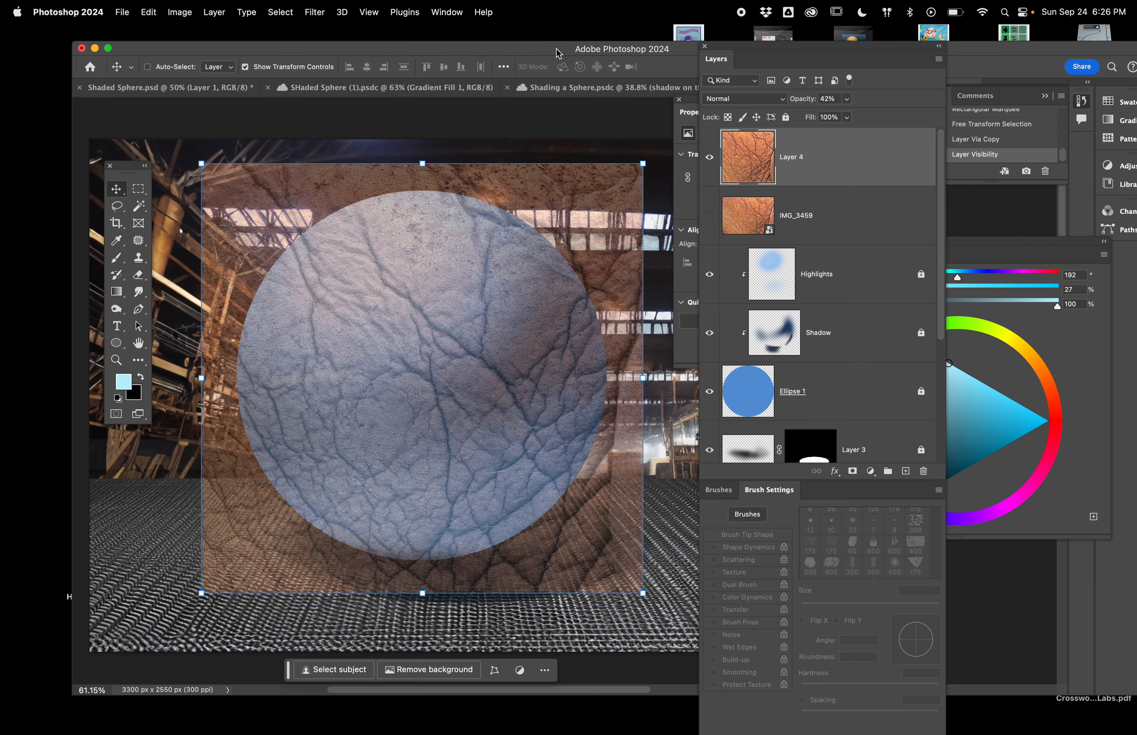
Start a free transform of Layer 4 in Warp mode, moving the Layers and Properties panels clear of the transform options
key("super+t")
mouse_move(730, 67)
left_mouse_down()
mouse_move(782, 72)
mouse_move(740, 89)
mouse_move(768, 46)
mouse_move(754, 84)
mouse_move(766, 94)
mouse_move(723, 82)
left_mouse_up()
left_click(765, 47)
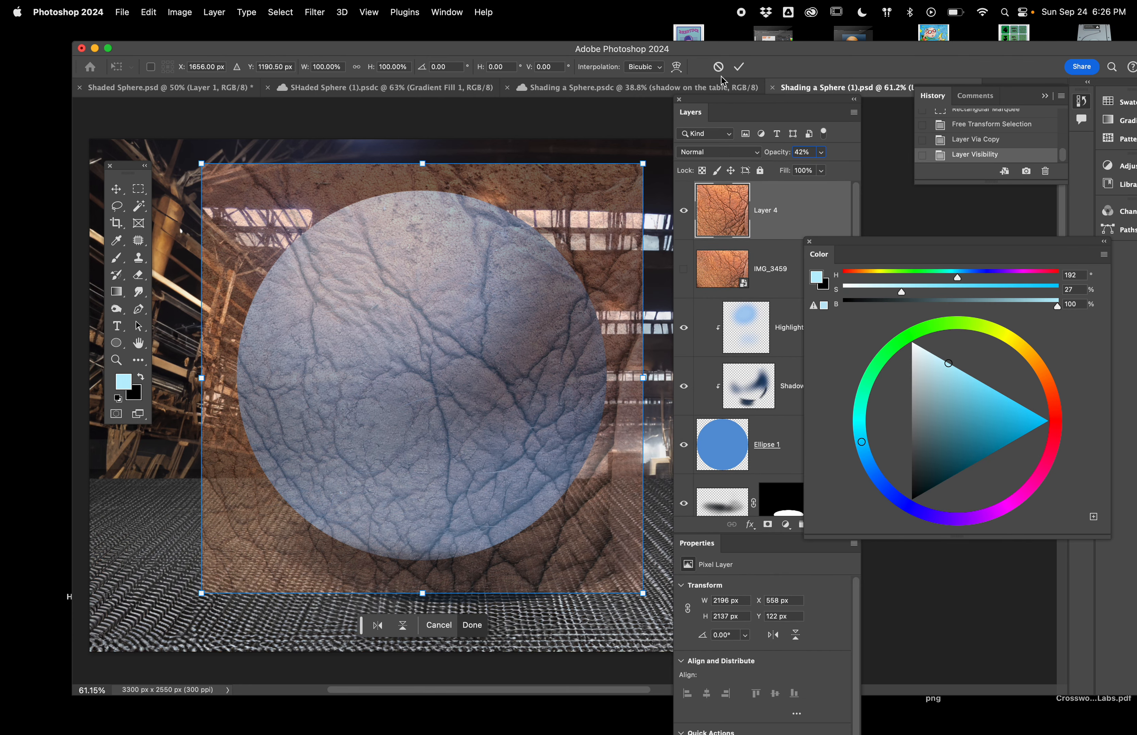
left_click_drag(692, 539, 885, 225)
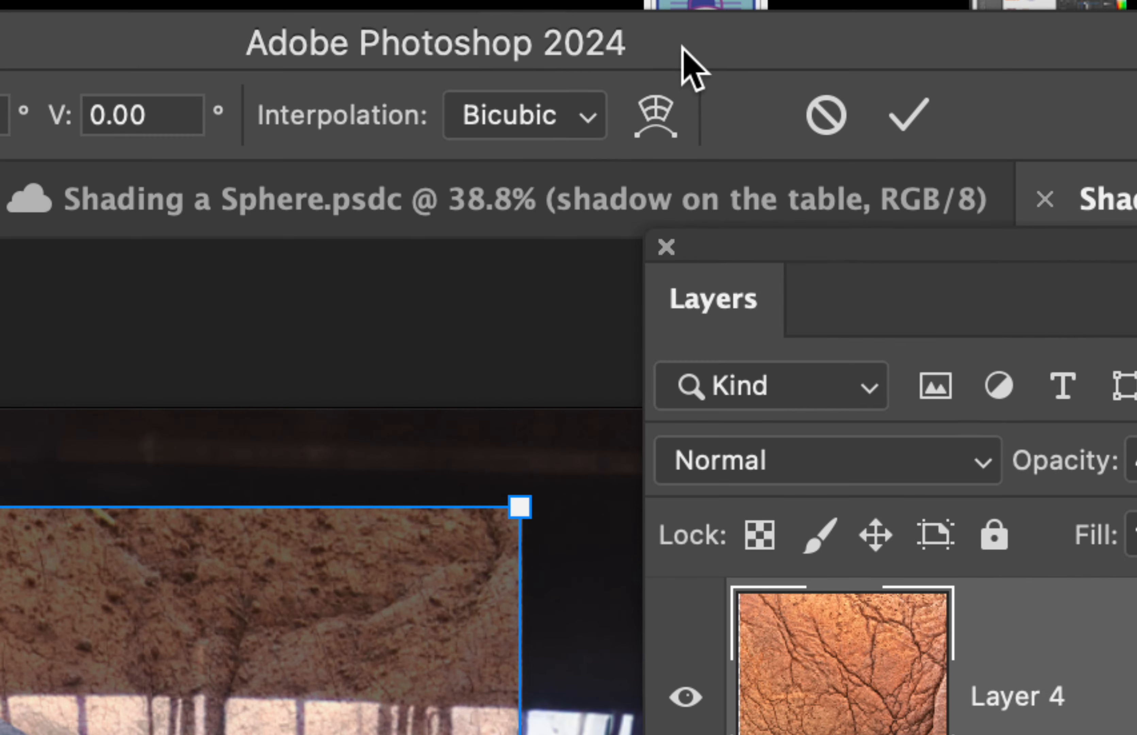
left_click(650, 112)
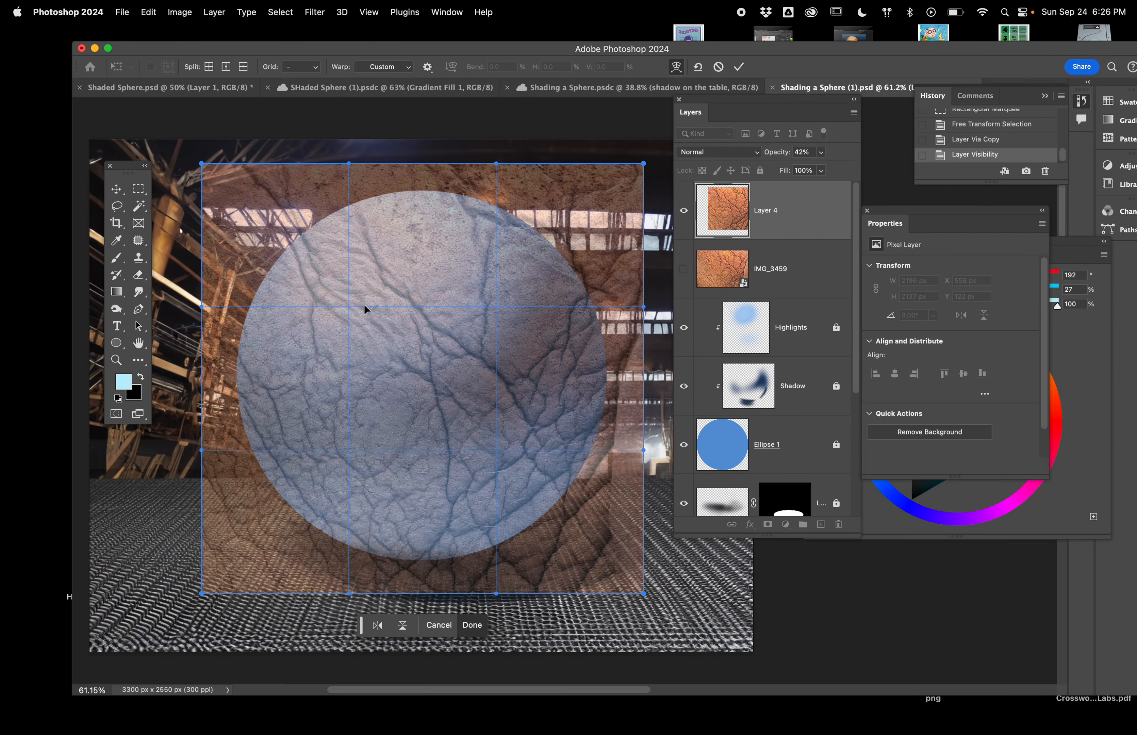
Try to bulge the skin texture by pulling the warp grid's four inner intersections outward
left_click_drag(349, 306, 363, 330)
key("cmd+z")
left_click_drag(496, 306, 511, 281)
left_click_drag(376, 294, 328, 277)
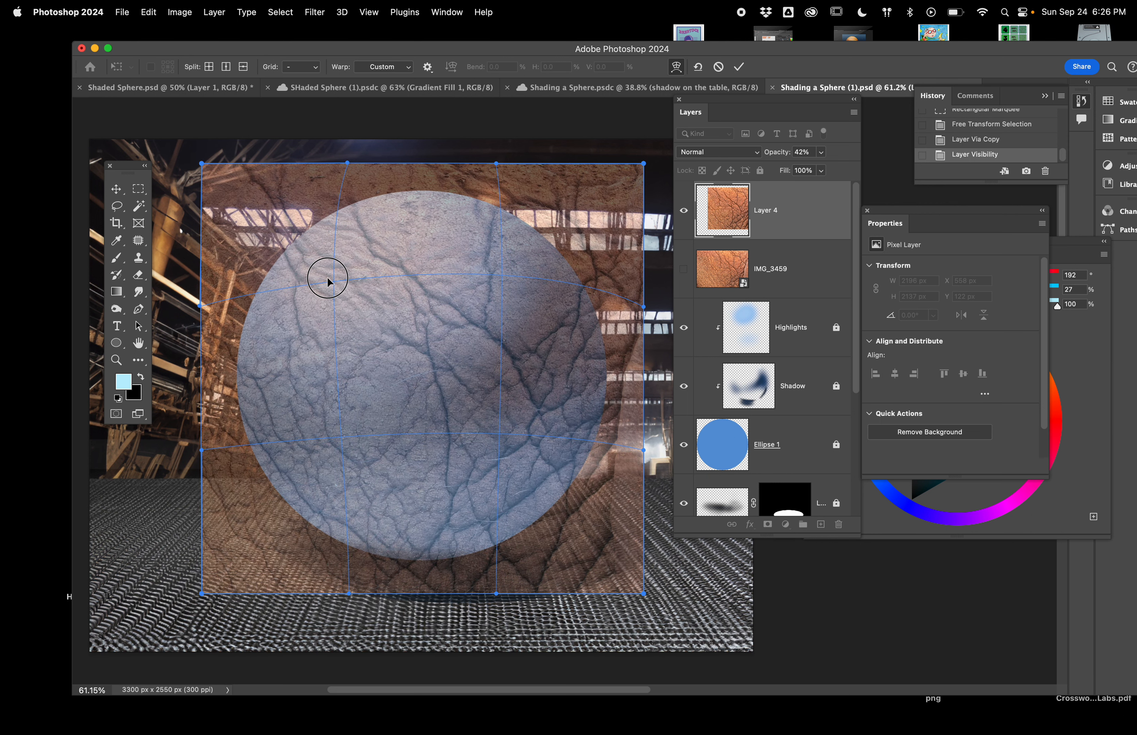
left_click_drag(341, 440, 324, 464)
left_click_drag(494, 449, 515, 465)
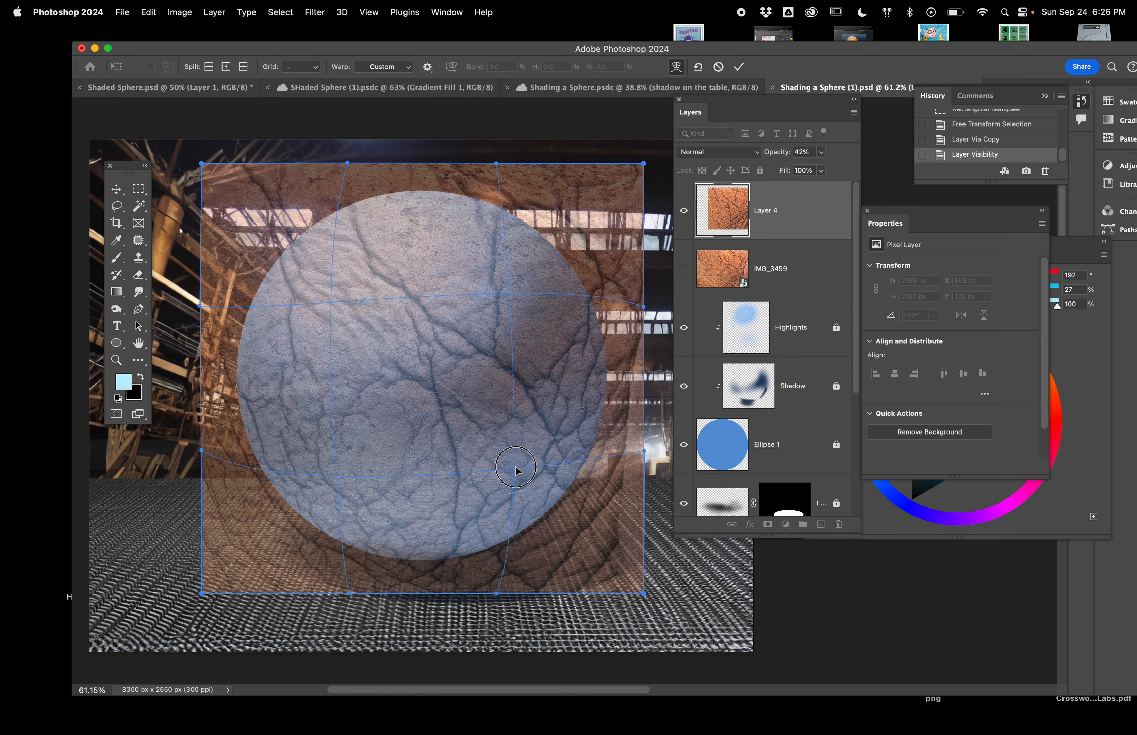
left_click_drag(509, 295, 497, 279)
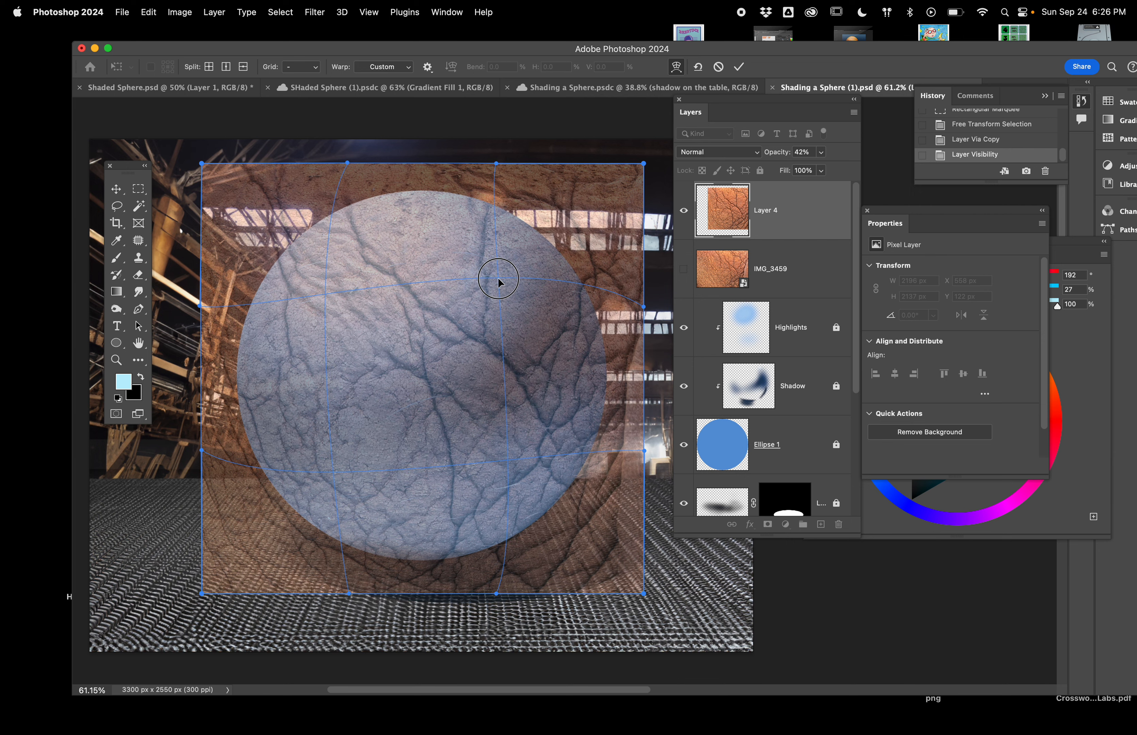
Undo the warp changes made to the grid's inner intersections
key("super+z")
key("super+z")
key("super+z")
key("super+z")
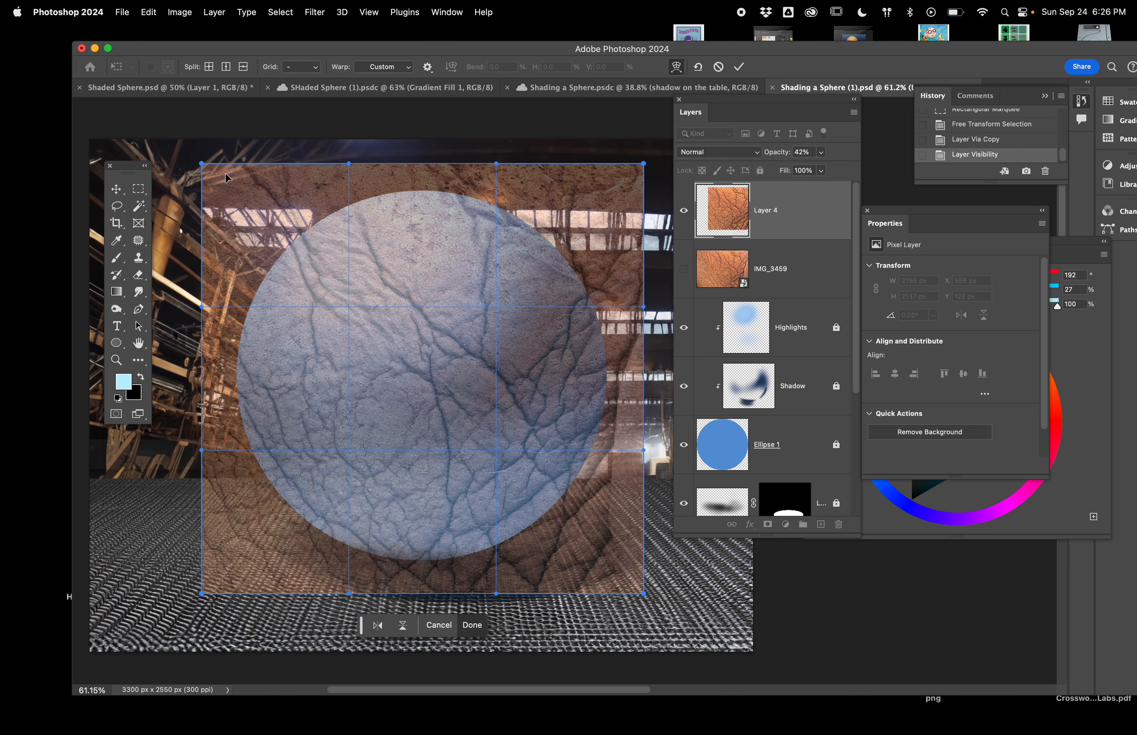
Pull the four warp corners of the skin texture inward onto the sphere's edge, rounding the square into a circle
left_click_drag(202, 165, 287, 250)
left_click_drag(643, 163, 570, 263)
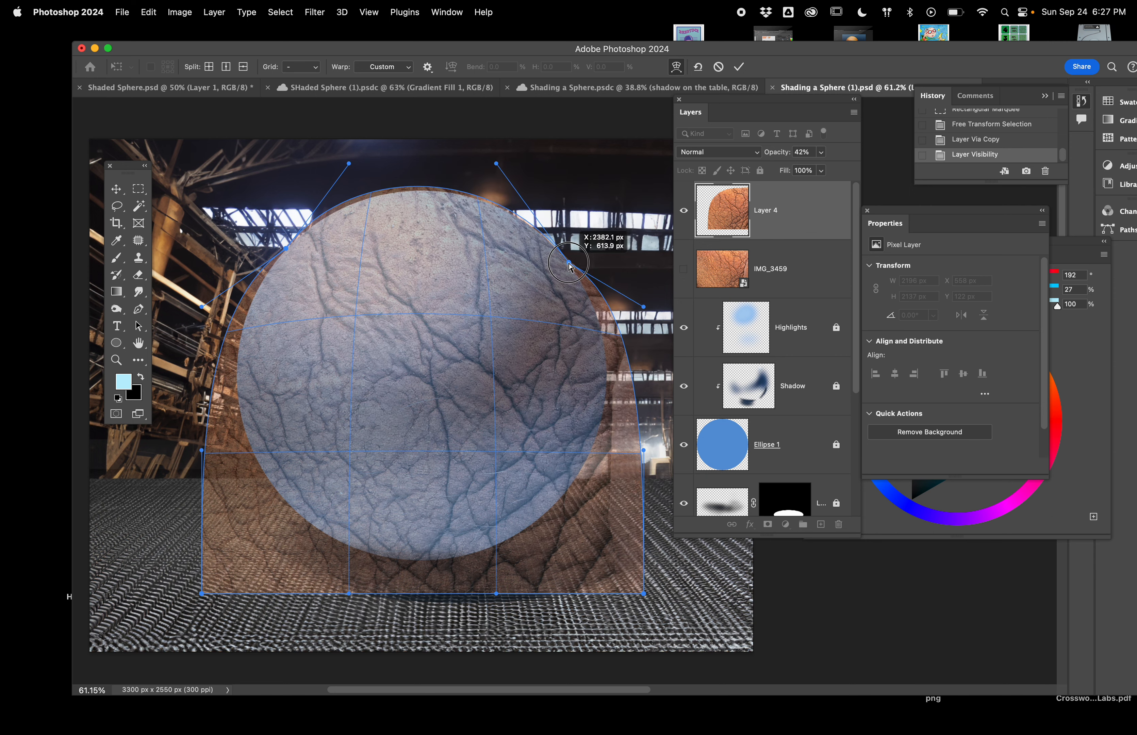
left_click_drag(644, 595, 551, 507)
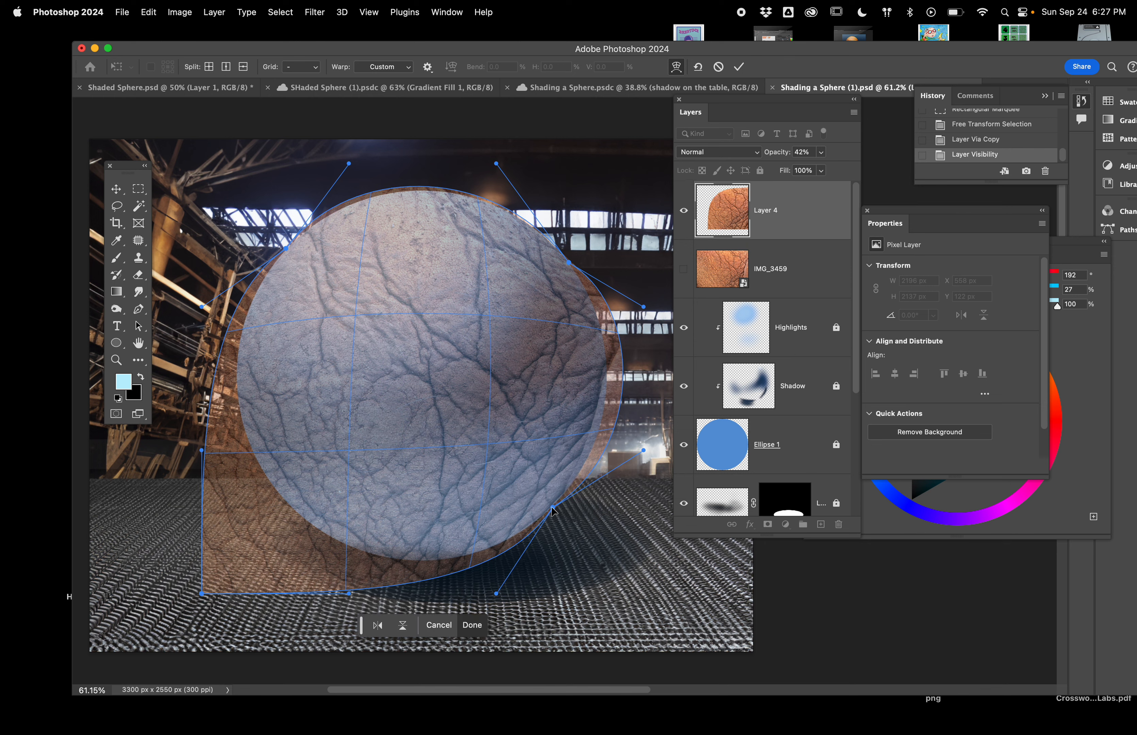
left_click_drag(201, 594, 294, 510)
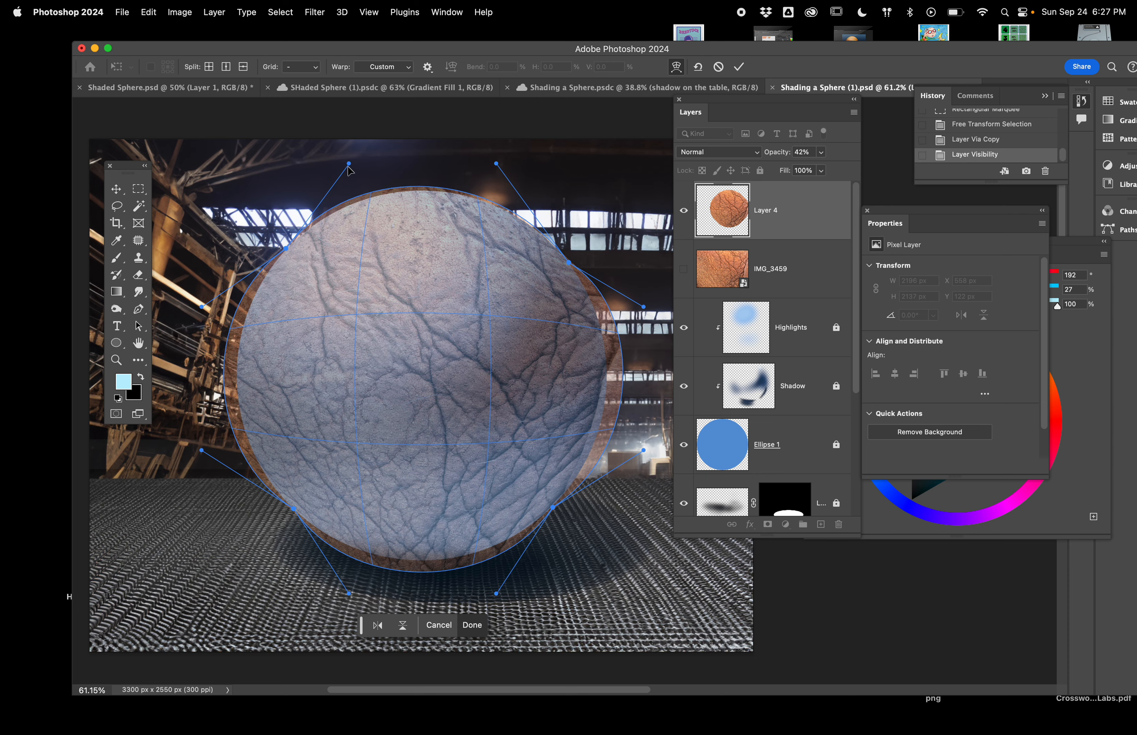
Adjust the two upper warp handles so the texture's top edge follows the sphere's outline
scroll(309, 204, "up", 5)
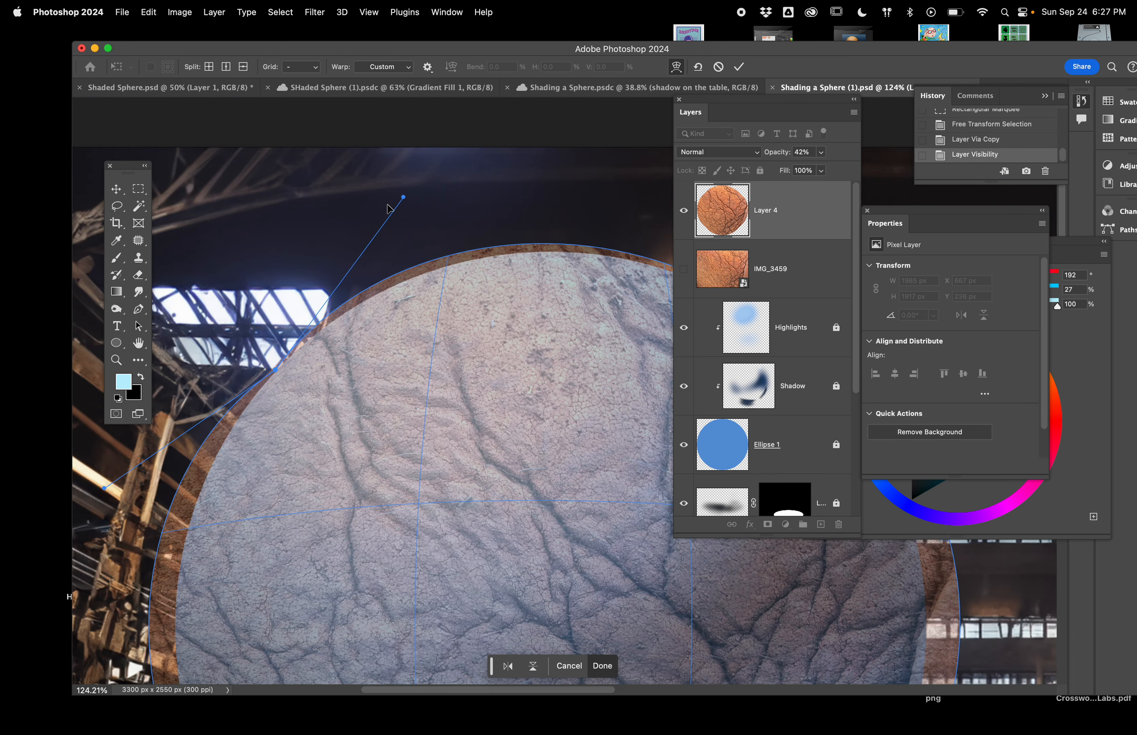
left_click_drag(404, 197, 413, 222)
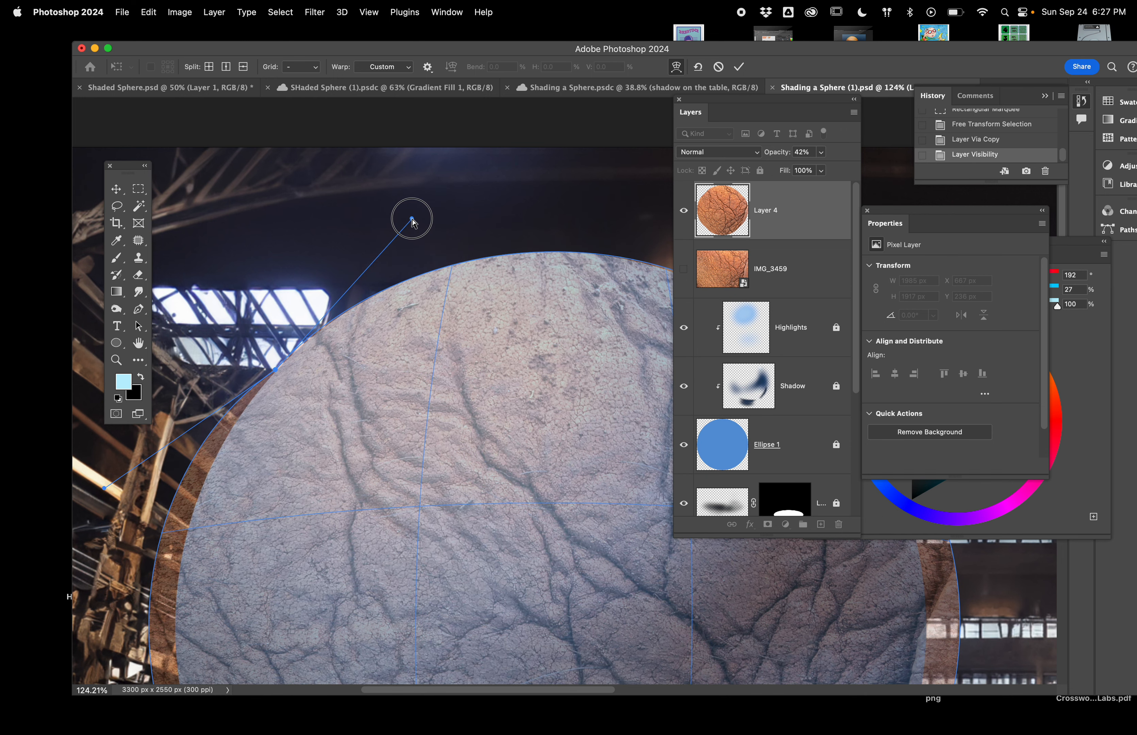
scroll(370, 323, "left", 5)
scroll(366, 331, "right", 10)
scroll(366, 331, "down", 3)
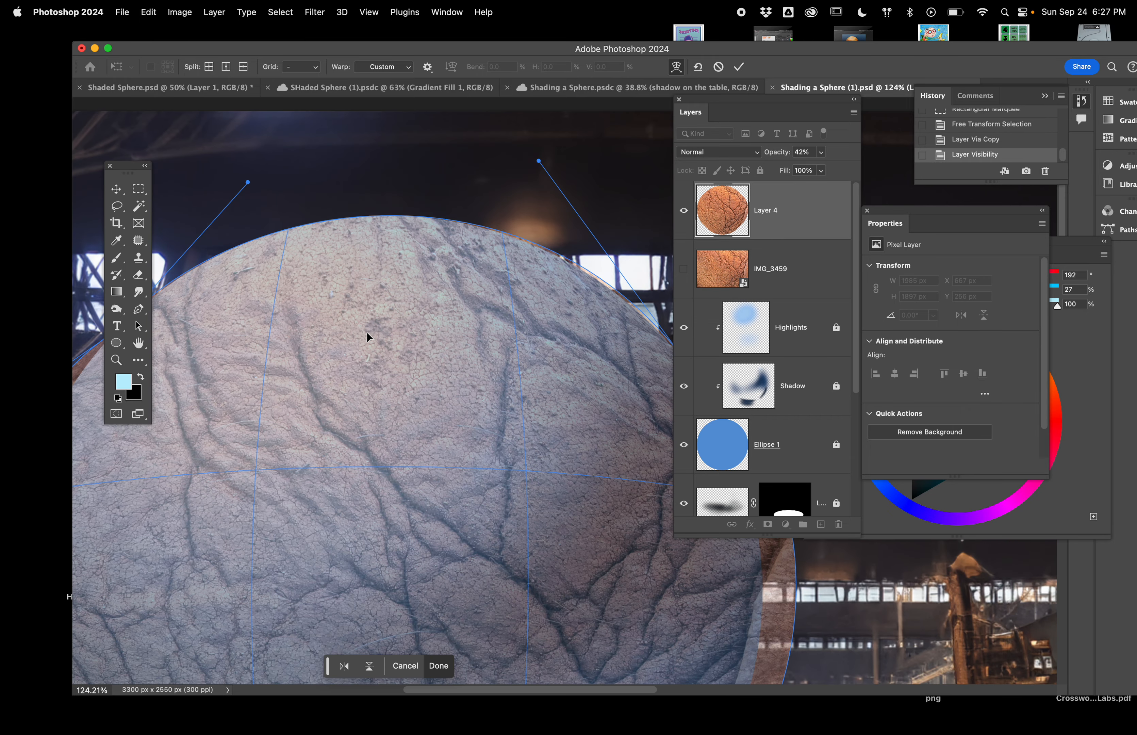
scroll(366, 332, "right", 3)
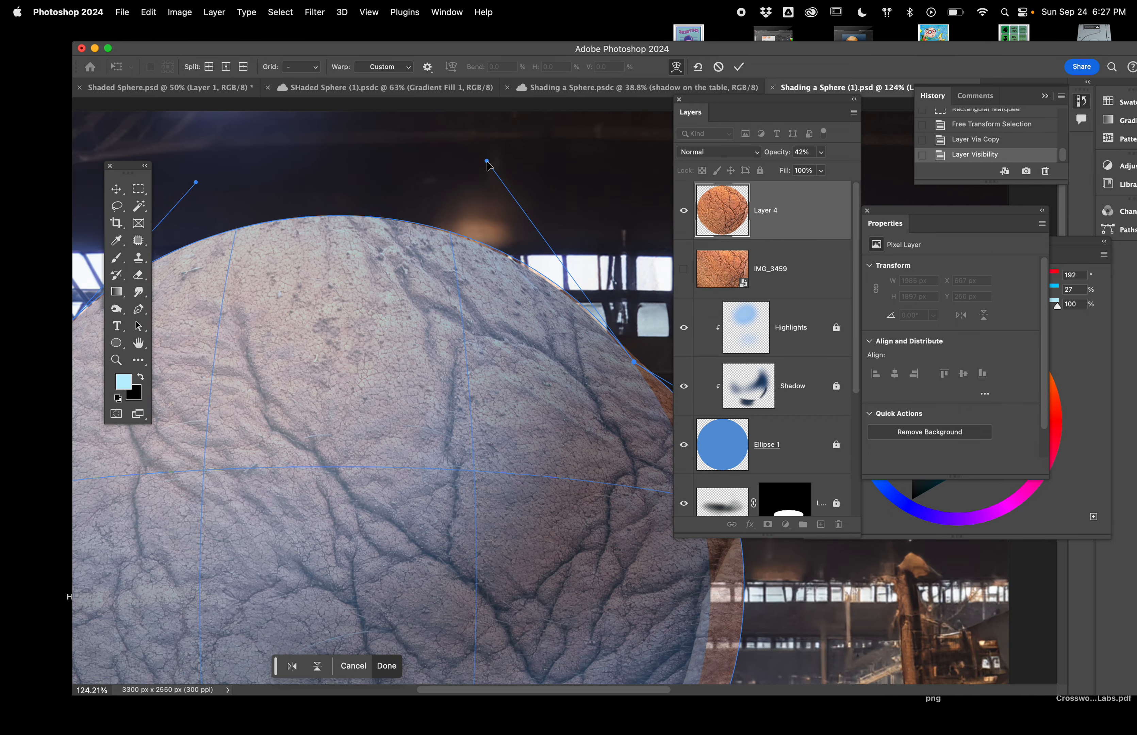
left_click_drag(487, 162, 483, 164)
Pull the two right-hand warp handles inward so the texture's right edge fits the sphere's outline
scroll(447, 416, "right", 10)
scroll(448, 415, "down", 6)
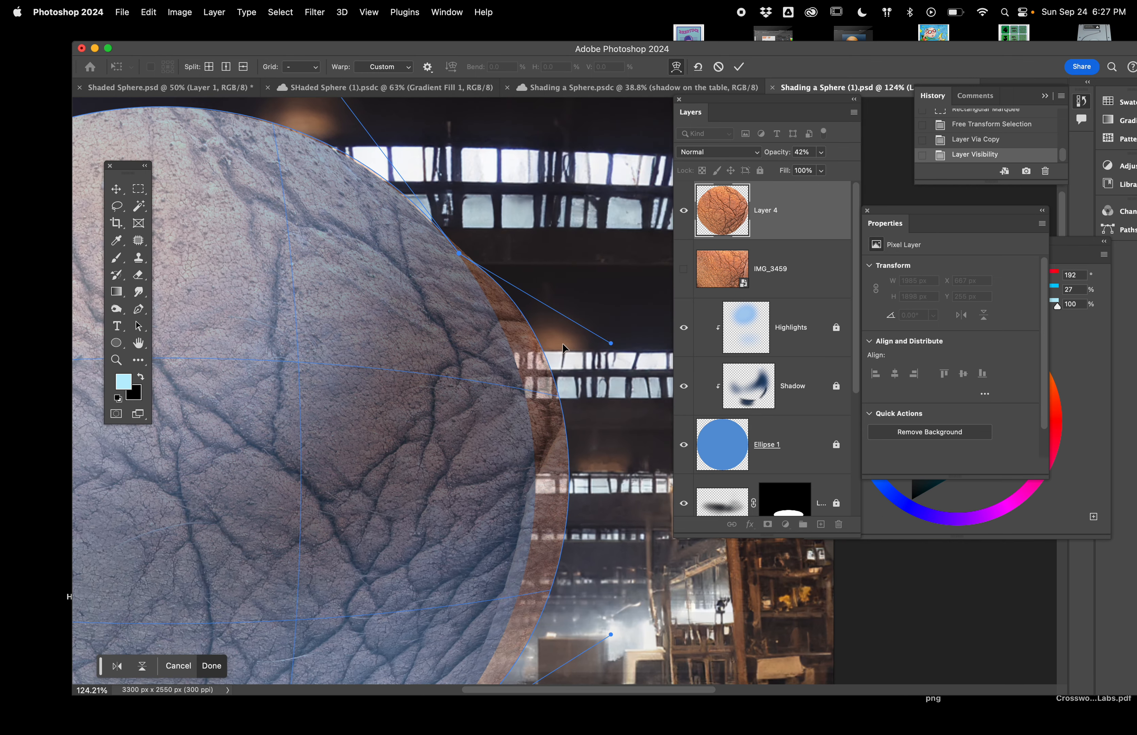
left_click_drag(612, 344, 548, 337)
scroll(548, 334, "down", 5)
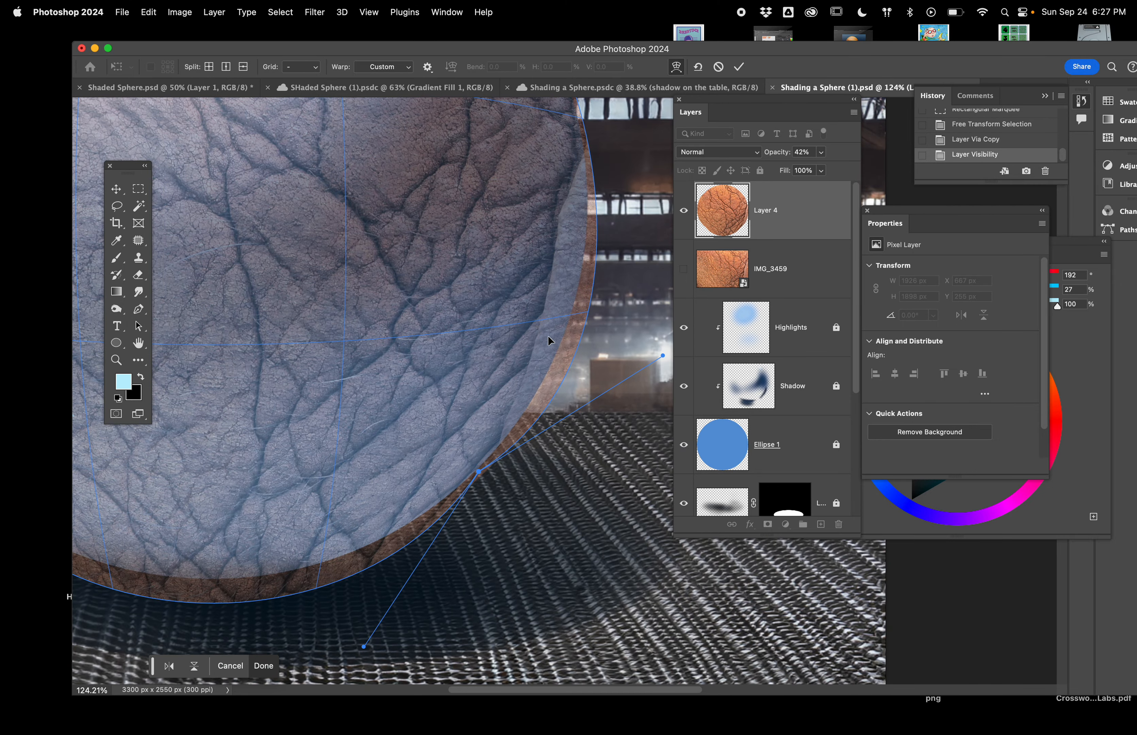
left_click_drag(658, 358, 627, 336)
Raise the two lower warp handles so the texture's bottom edge fits the sphere's outline
scroll(519, 252, "down", 4)
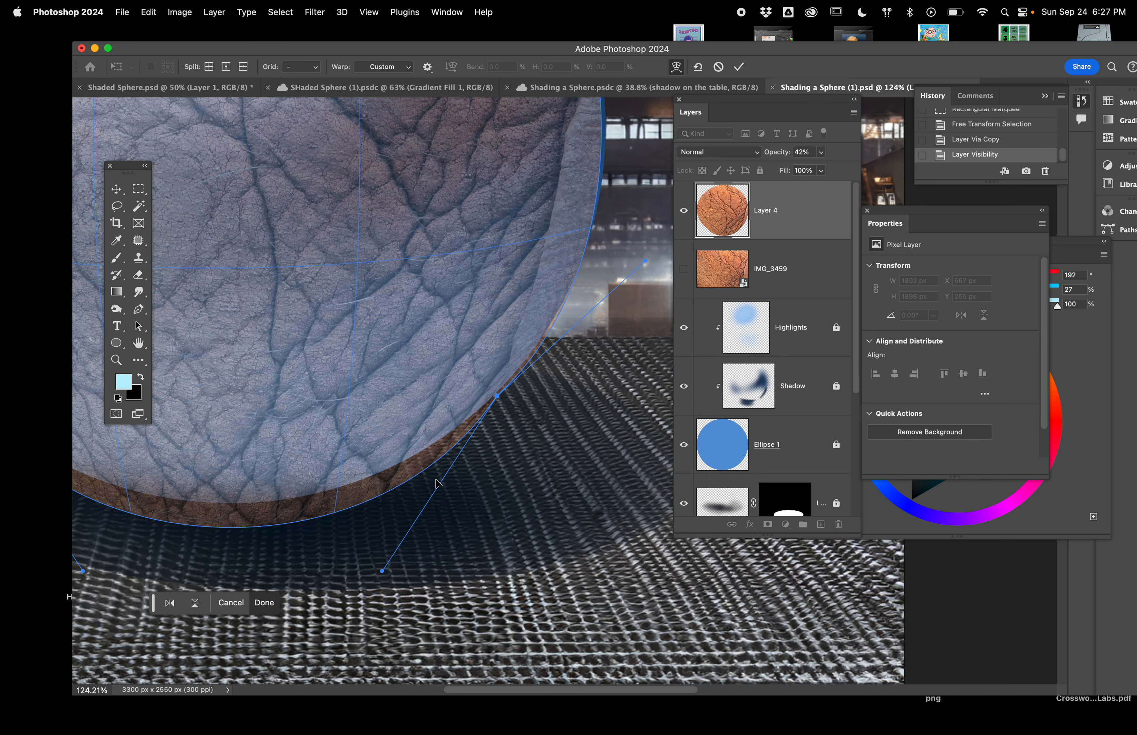
left_click_drag(382, 572, 367, 535)
scroll(365, 539, "left", 5)
scroll(366, 538, "left", 2)
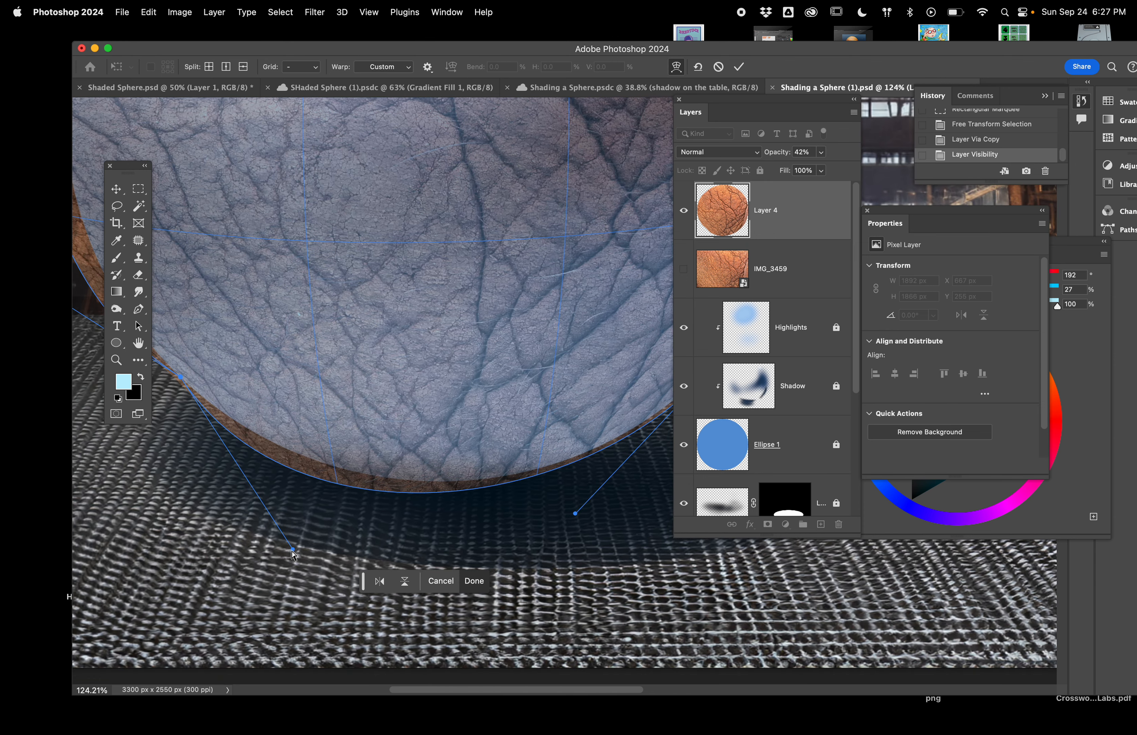
left_click_drag(293, 554, 308, 522)
Pull the two left-hand warp handles inward to fit the sphere's left edge, and apply the warp
scroll(311, 524, "left", 10)
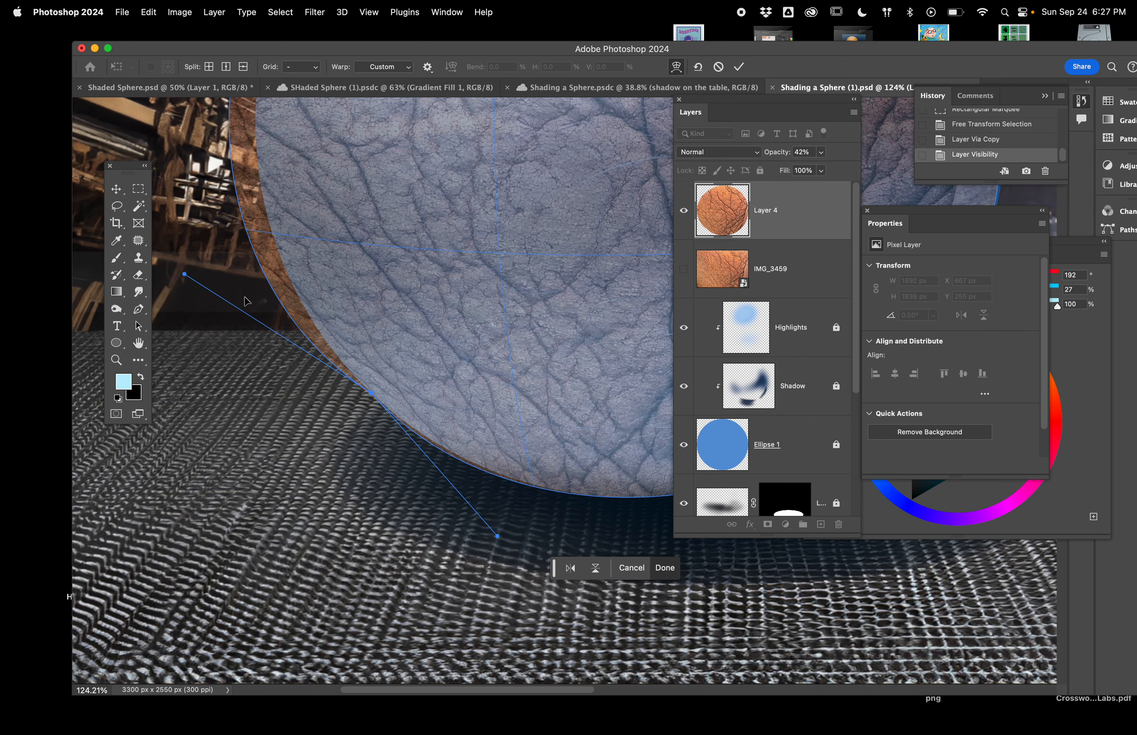
scroll(196, 271, "up", 5)
scroll(196, 272, "left", 4)
left_click_drag(241, 356, 293, 359)
scroll(338, 213, "up", 10)
scroll(338, 214, "left", 2)
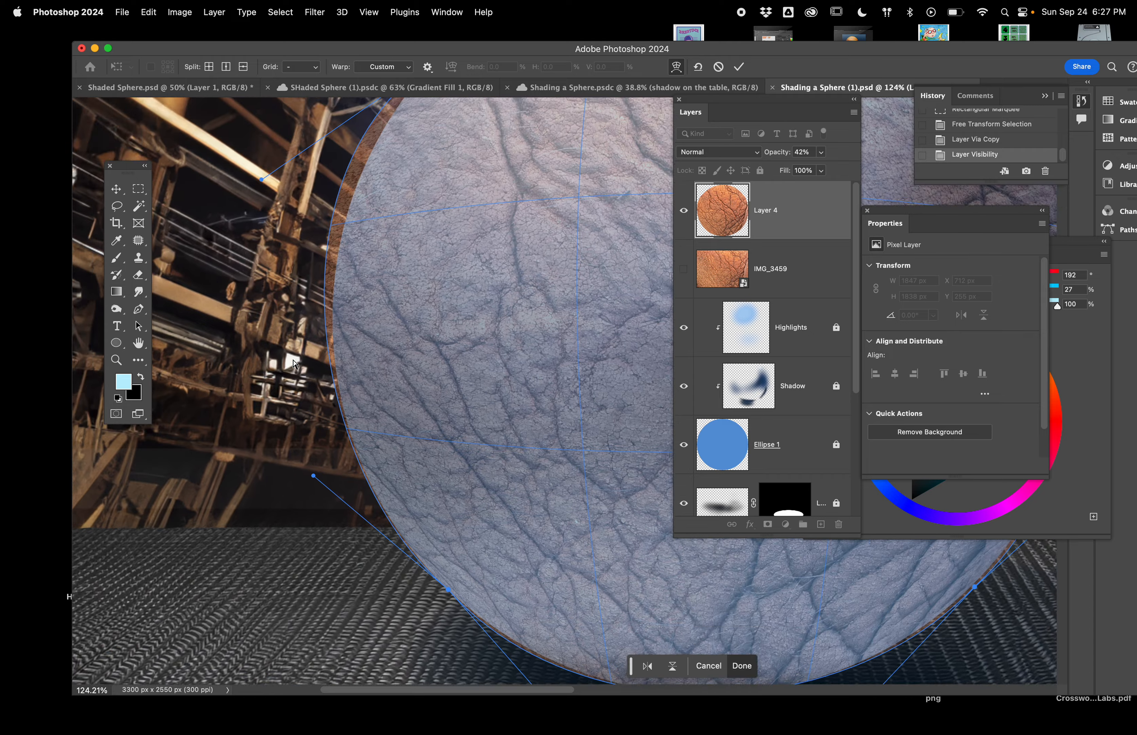
left_click_drag(274, 238, 291, 281)
scroll(398, 353, "down", 4)
scroll(398, 354, "right", 6)
scroll(398, 352, "down", 5)
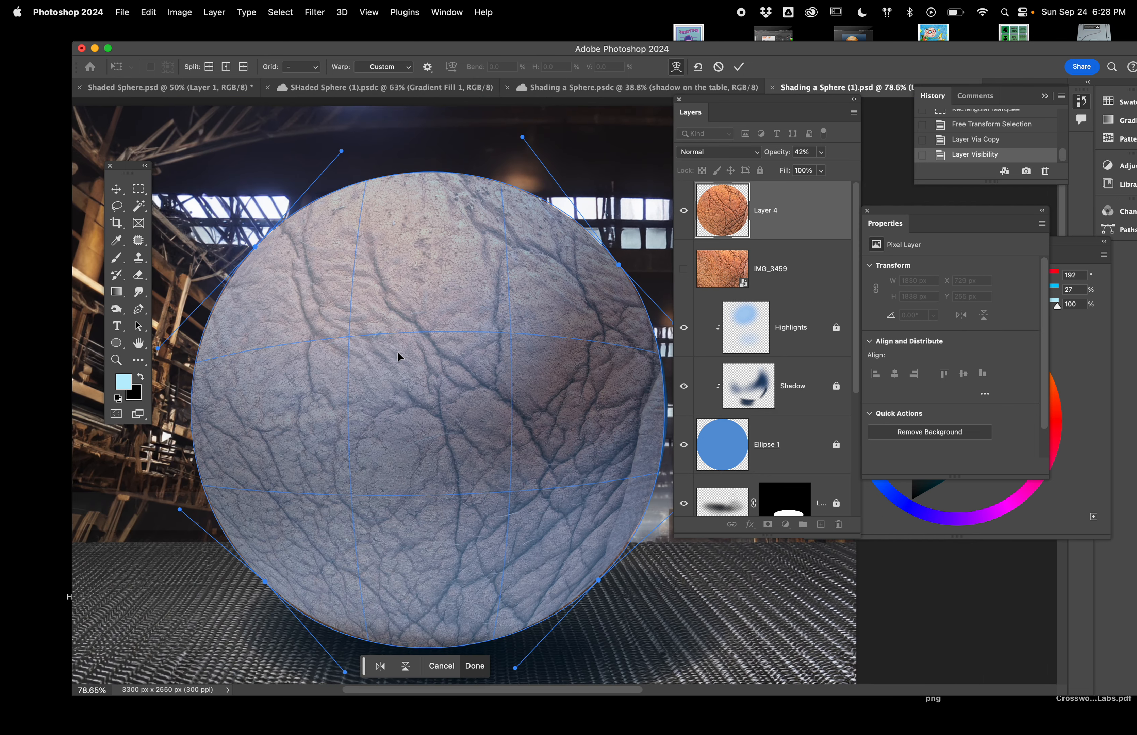
left_click(740, 67)
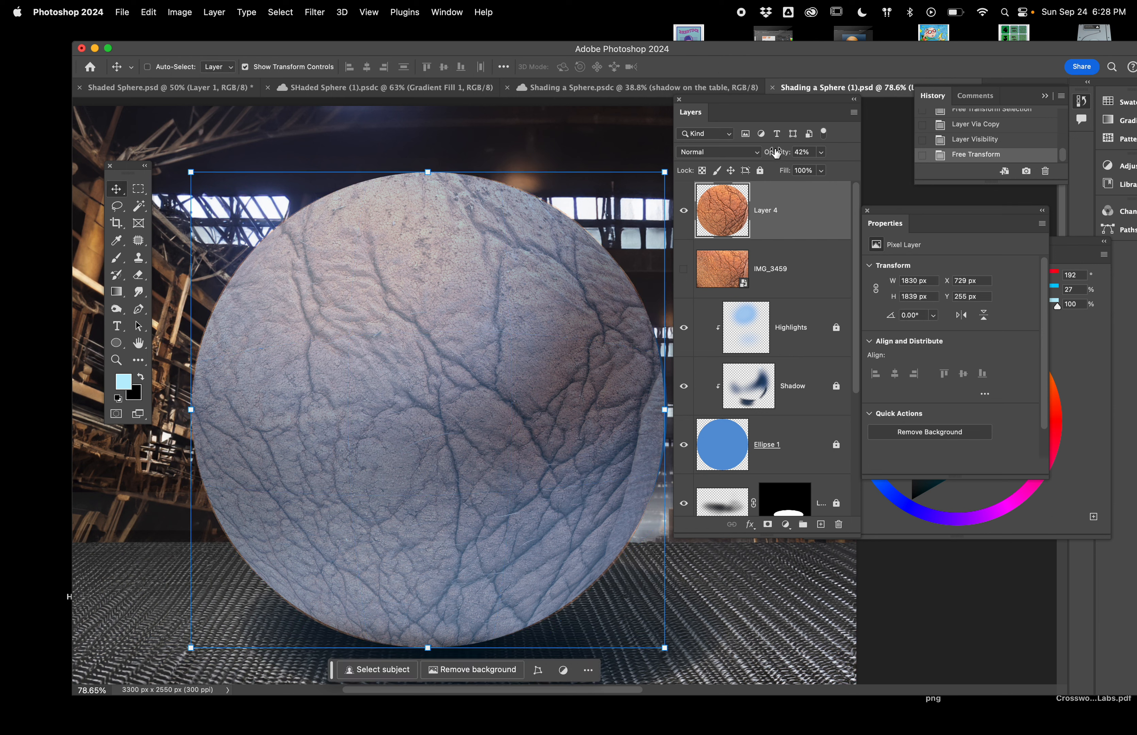
Raise Layer 4's opacity to 100% and move it below IMG_3459, directly above the Highlights layer
left_click_drag(776, 152, 914, 165)
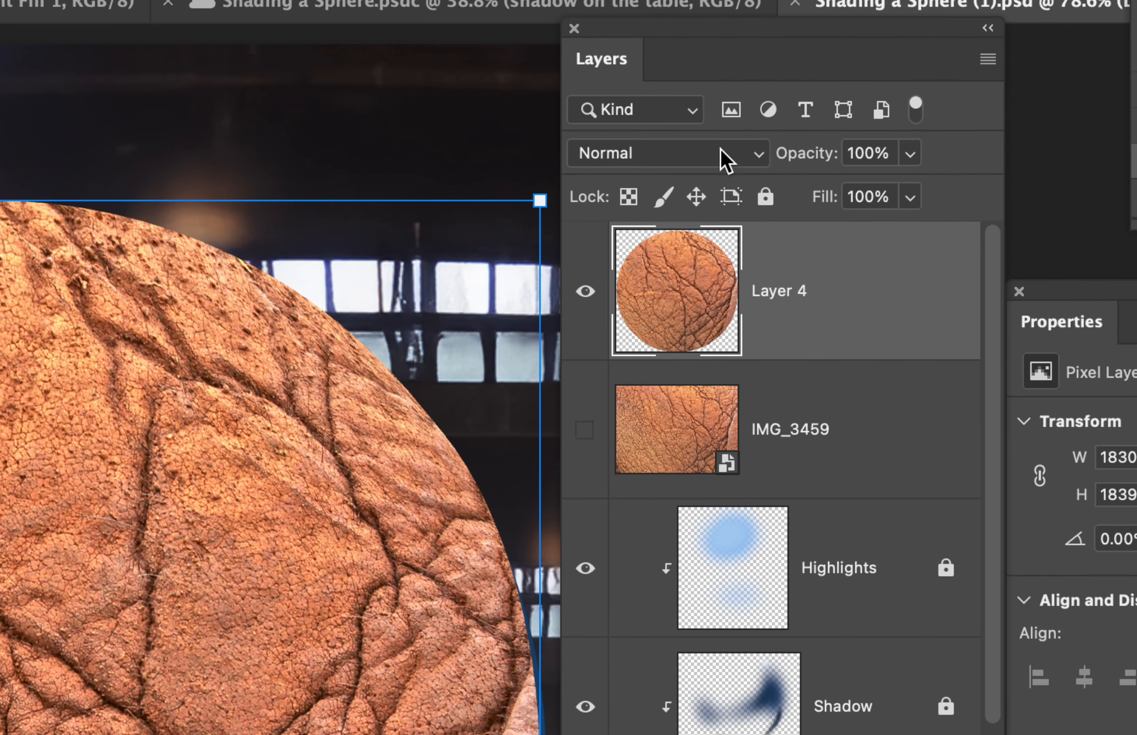
left_click_drag(820, 350, 841, 463)
Create a clipping mask from Layer 4 so the skin texture is clipped to the Ellipse 1 sphere
right_click(837, 456)
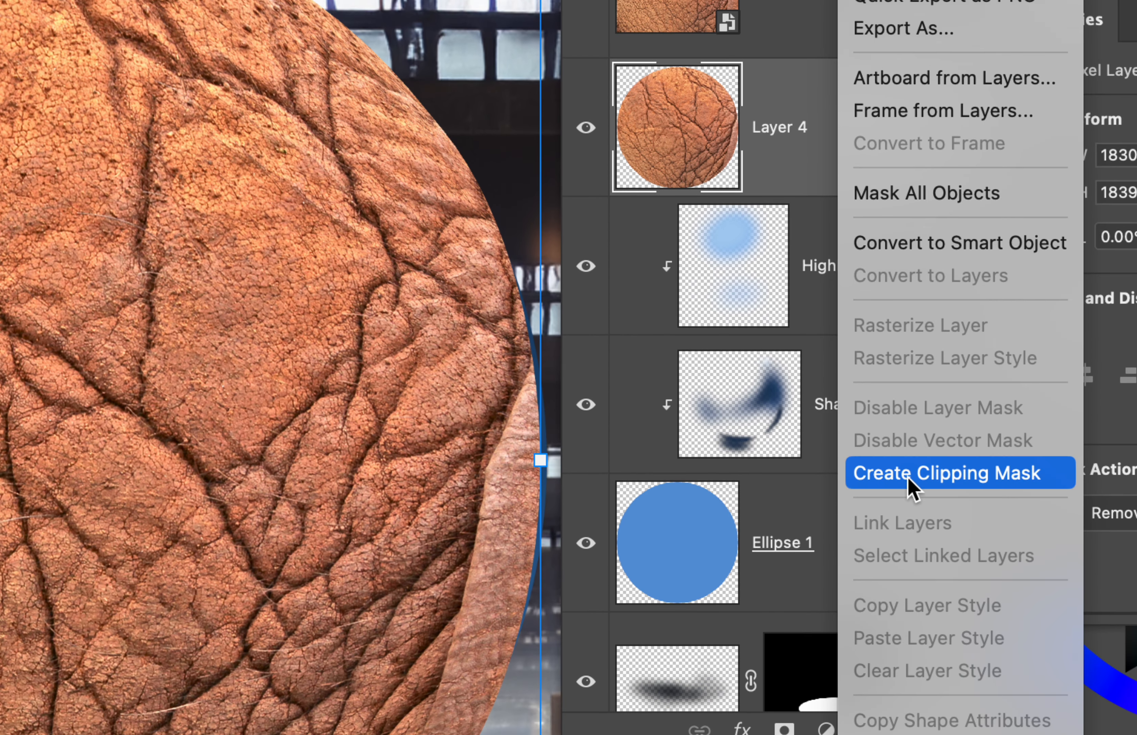
left_click(910, 487)
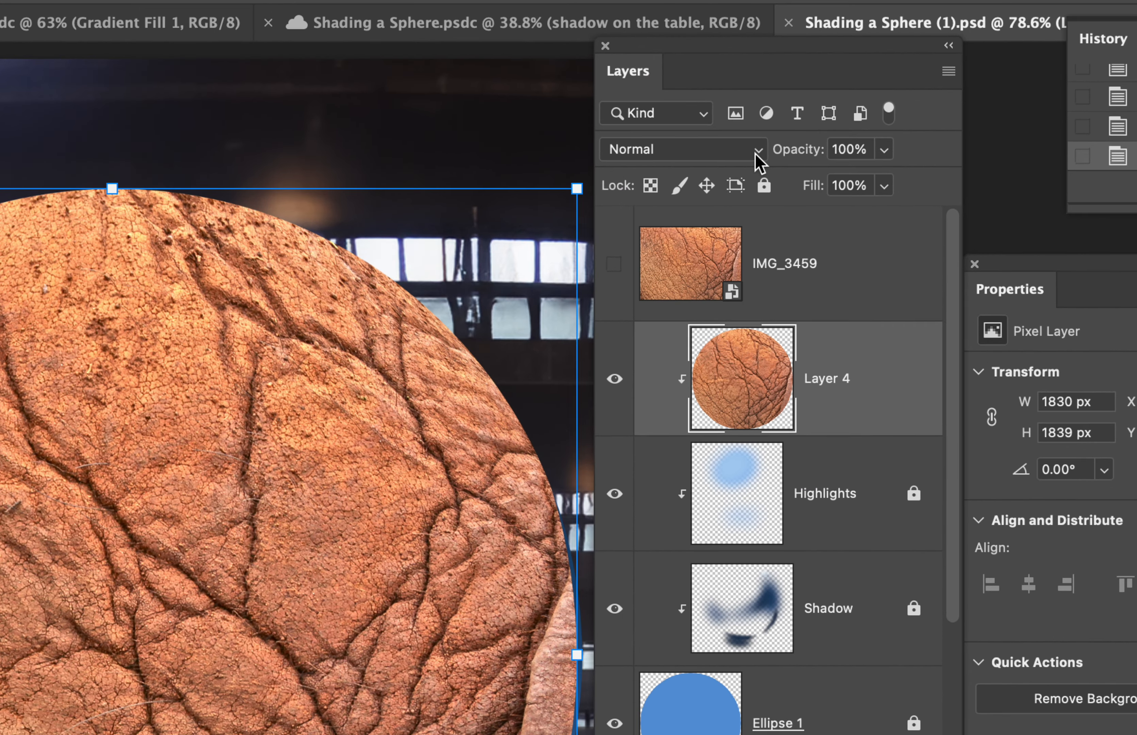
Set Layer 4's blend mode to Linear Burn and check the textured sphere against the whole scene
left_click(757, 153)
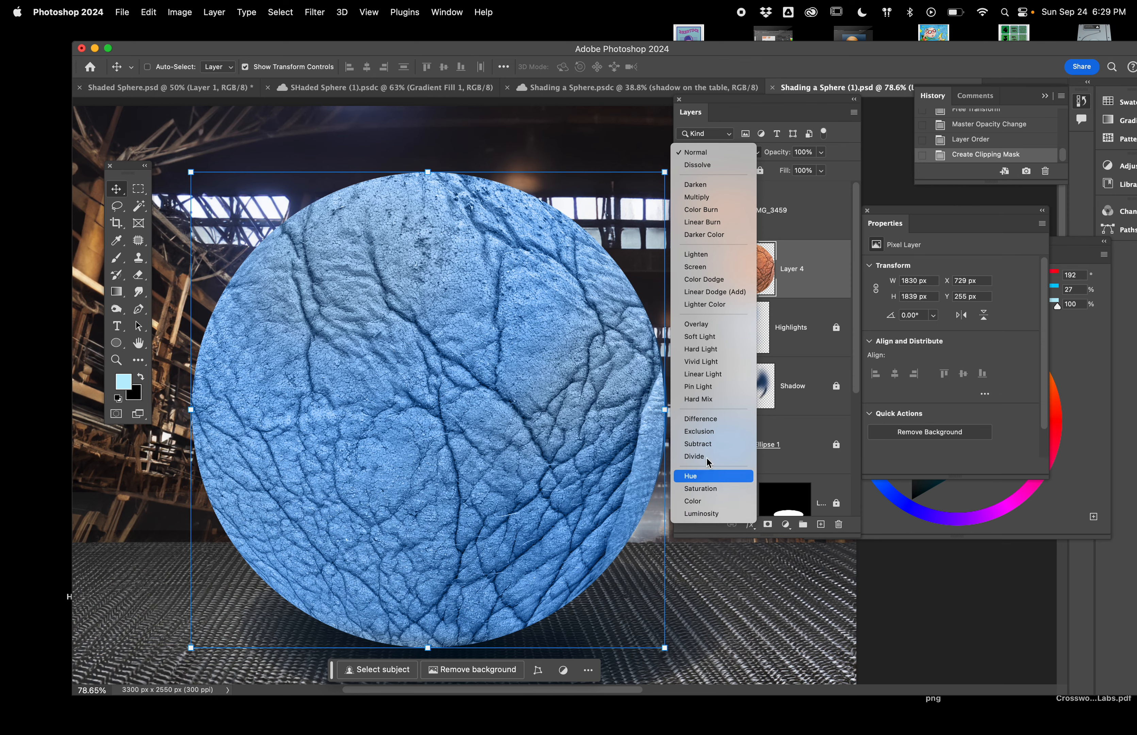
left_click(718, 222)
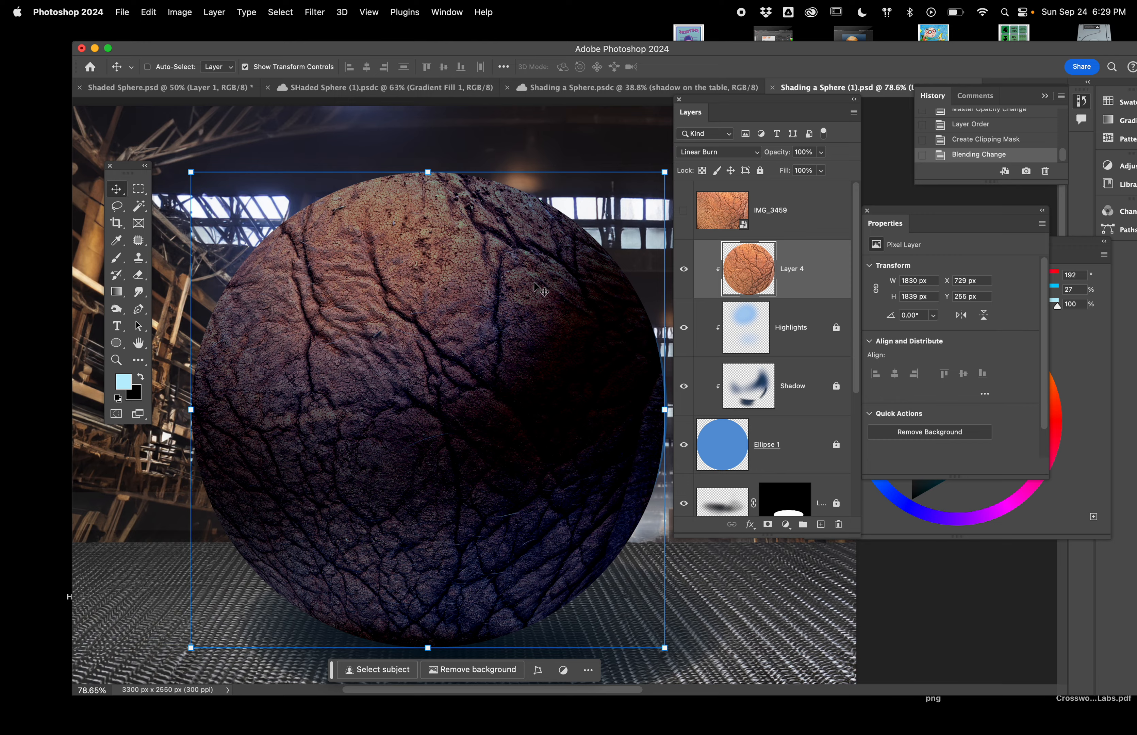
scroll(539, 290, "up", 3)
scroll(549, 299, "down", 6)
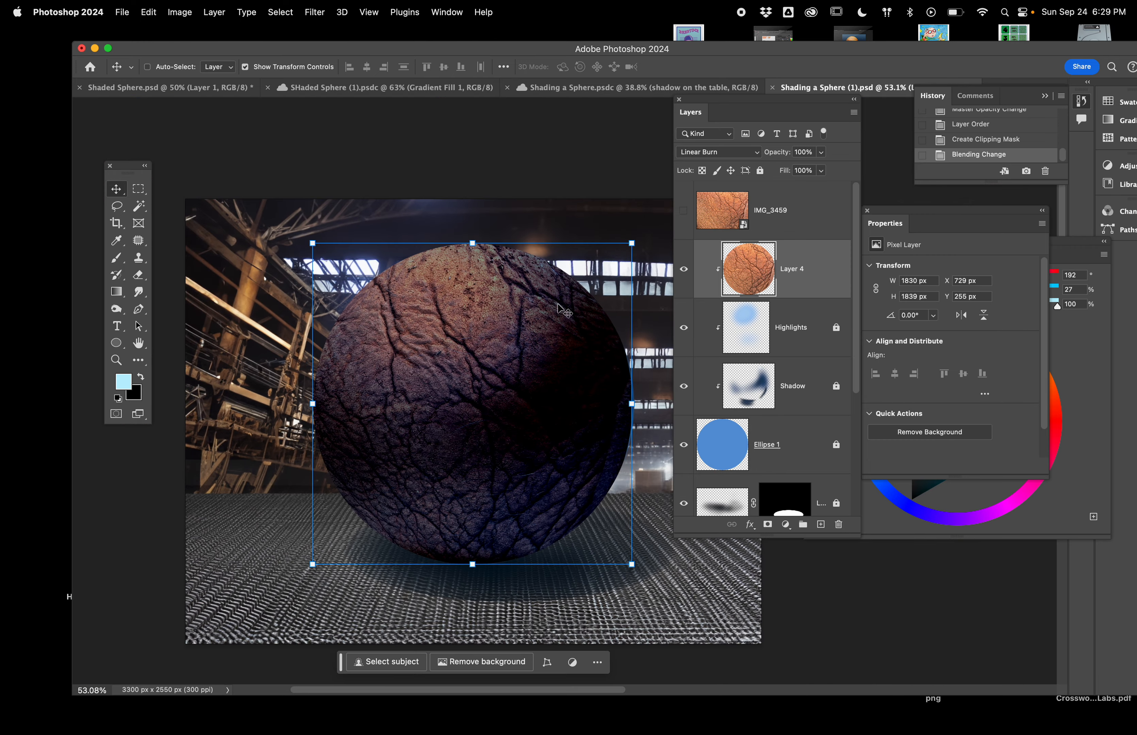